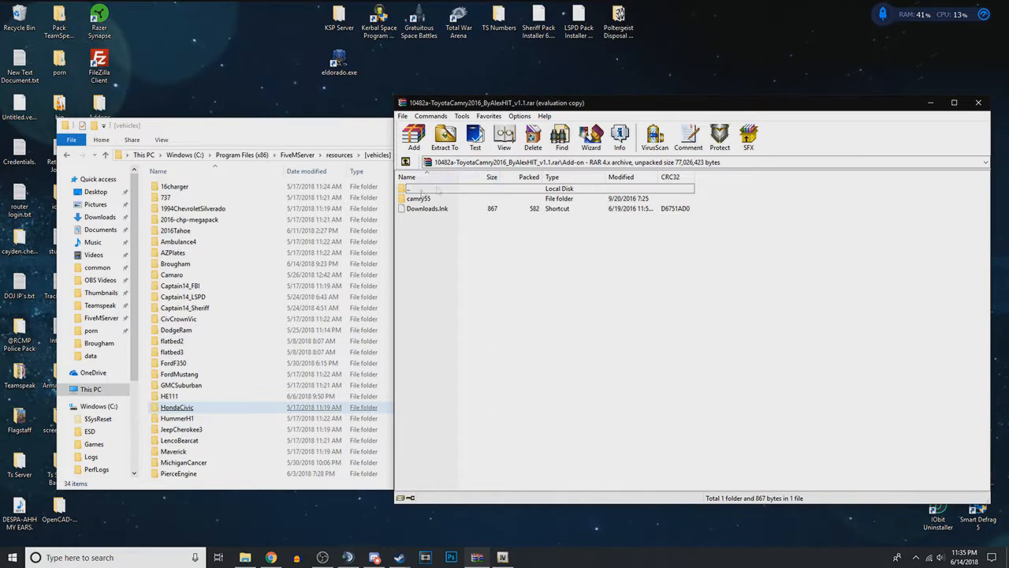
- Minimize the vehicles folder window and move the Toyota Camry archive window toward the middle of the desktop
left_click(499, 162)
left_click(499, 162)
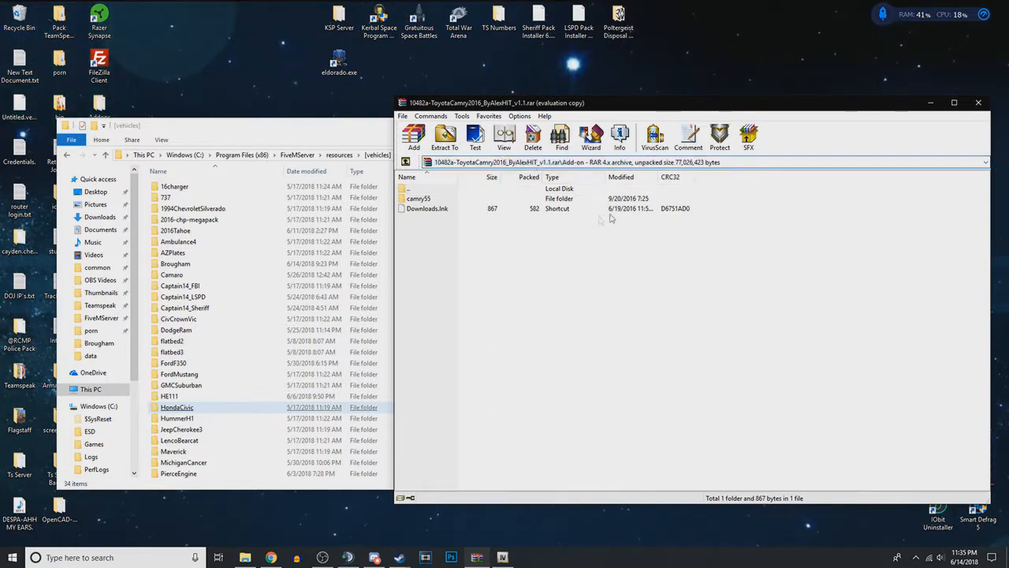
left_click(385, 142)
left_click(543, 126)
left_click_drag(613, 107, 469, 104)
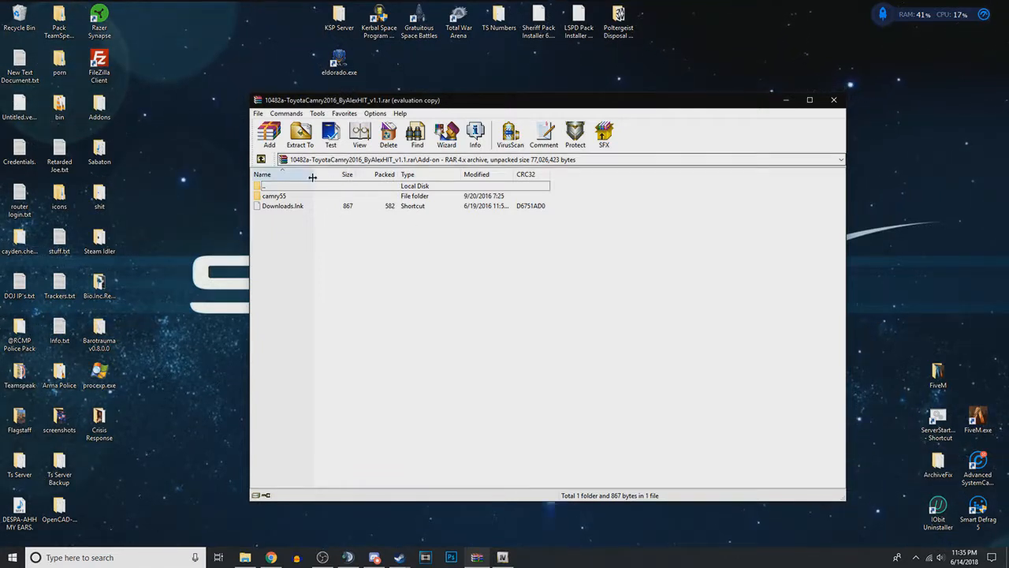
- Extract dlc.rpf from the archive's camry55 folder onto the desktop and close the archive
left_click(277, 197)
double_click(277, 197)
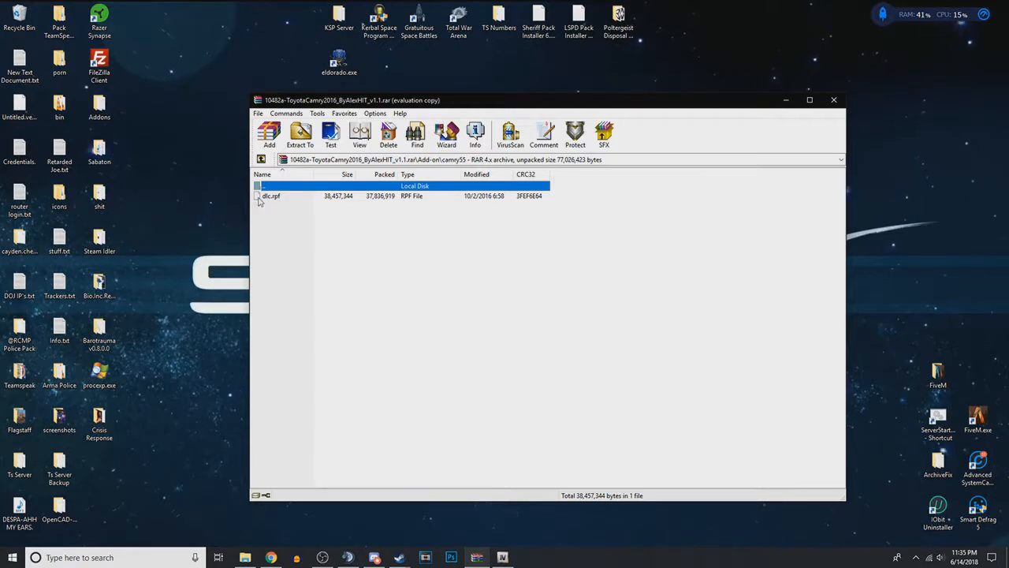
left_click(266, 197)
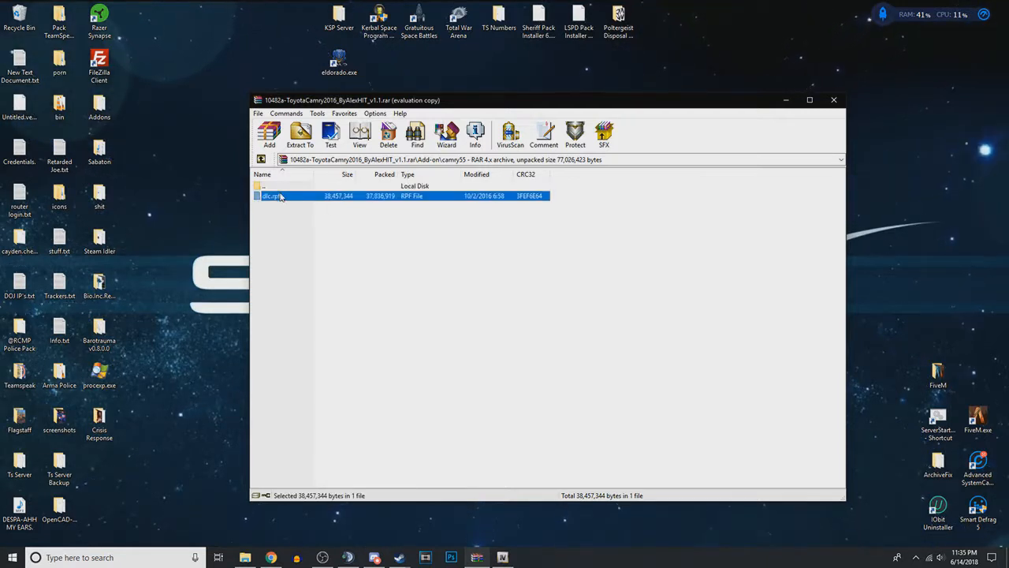
right_click(288, 201)
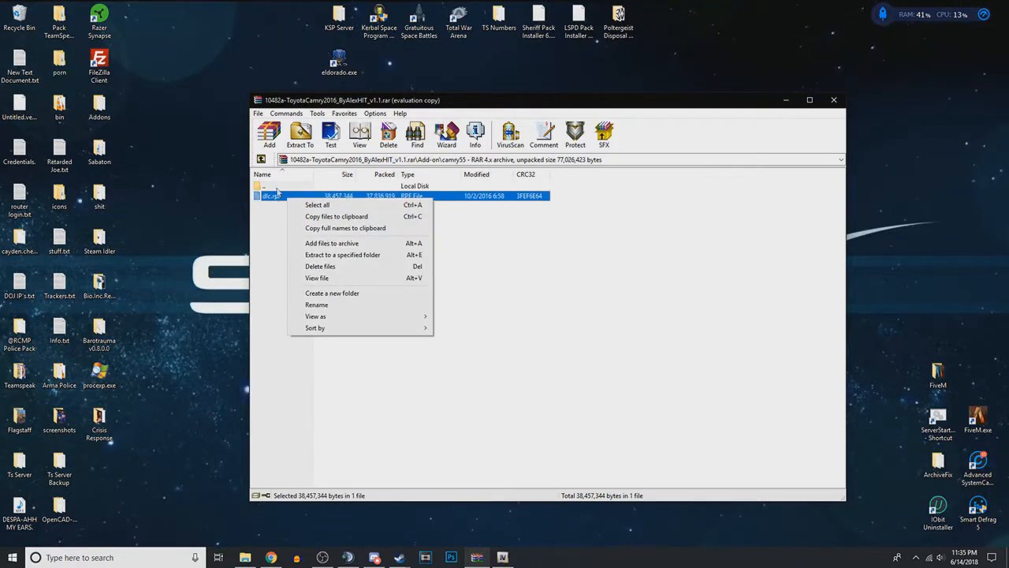
left_click(308, 217)
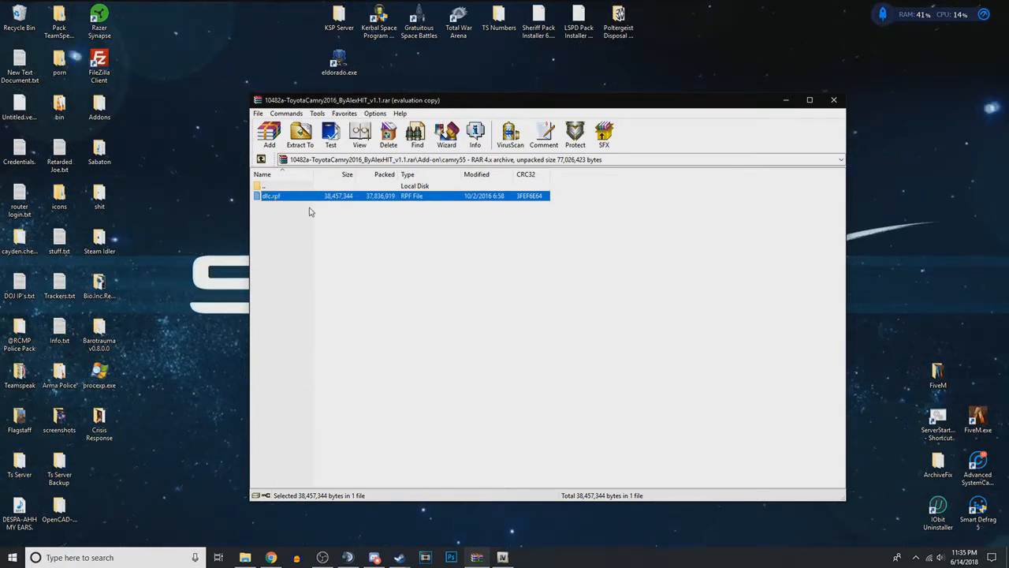
left_click_drag(205, 190, 207, 192)
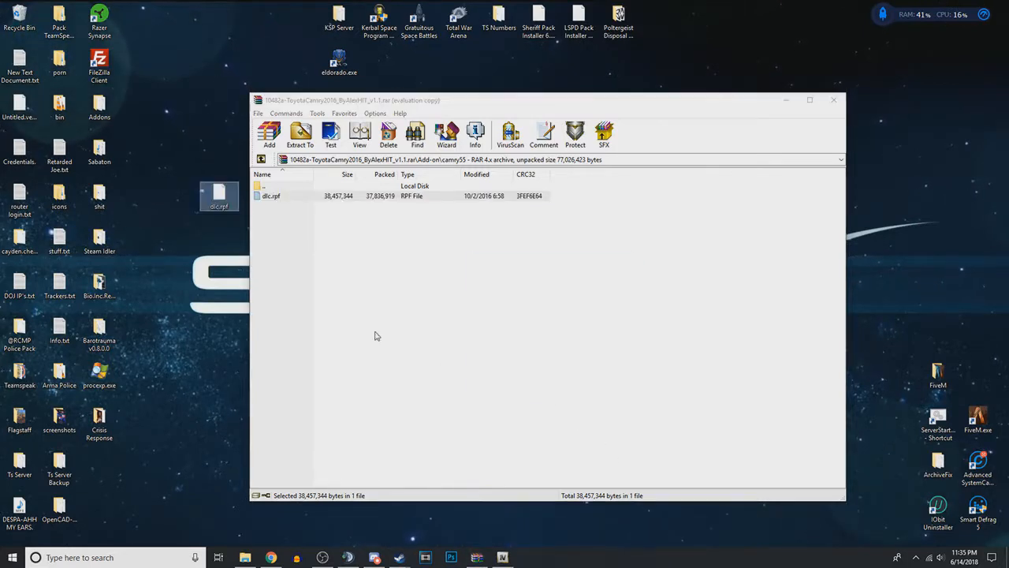
left_click(641, 185)
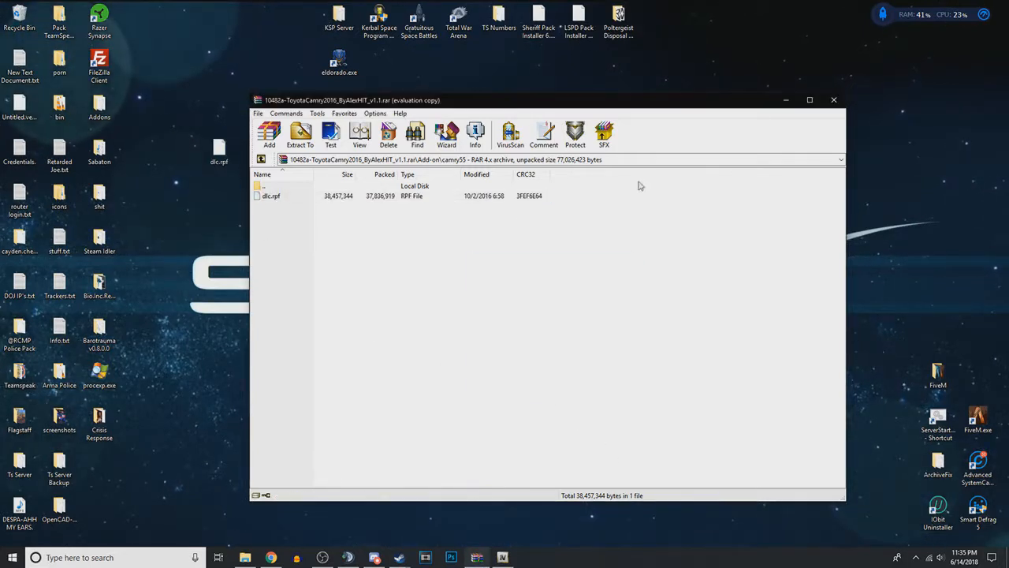
left_click(834, 99)
- Switch to OpenIV, try to add the desktop's dlc.rpf to the GTA V folder, and enable Edit mode
left_click(476, 557)
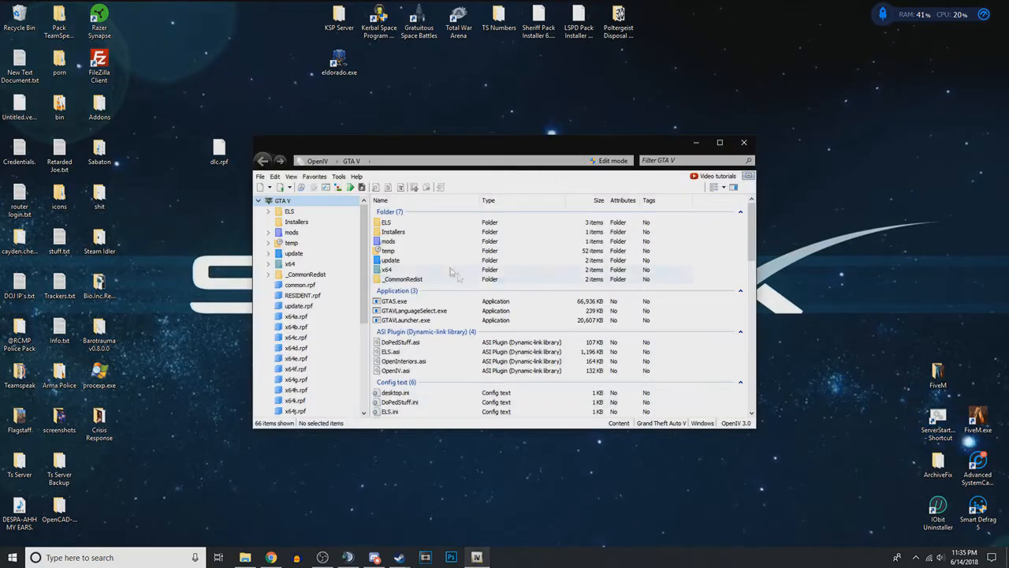
left_click_drag(443, 146, 519, 154)
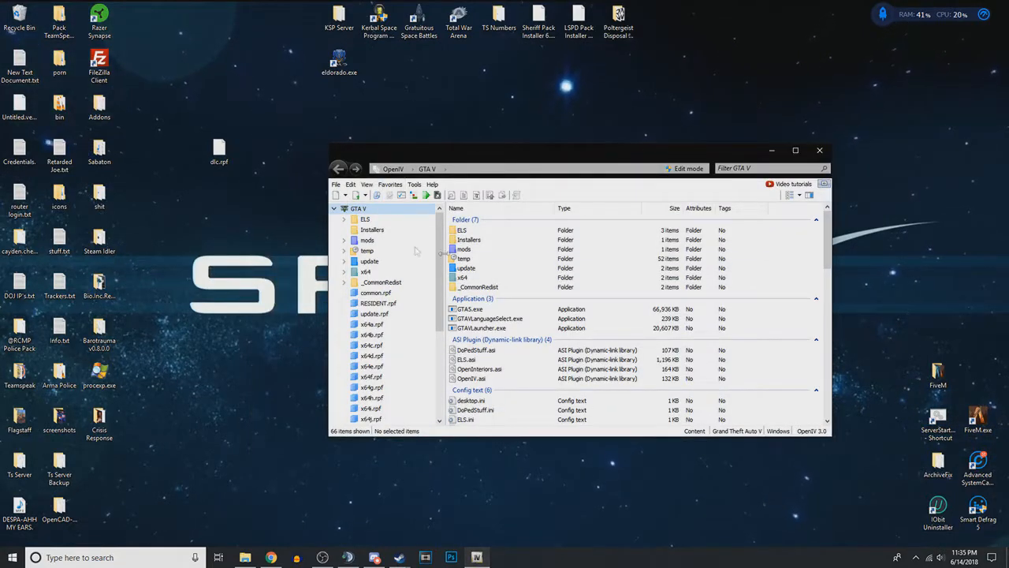
left_click_drag(220, 152, 510, 247)
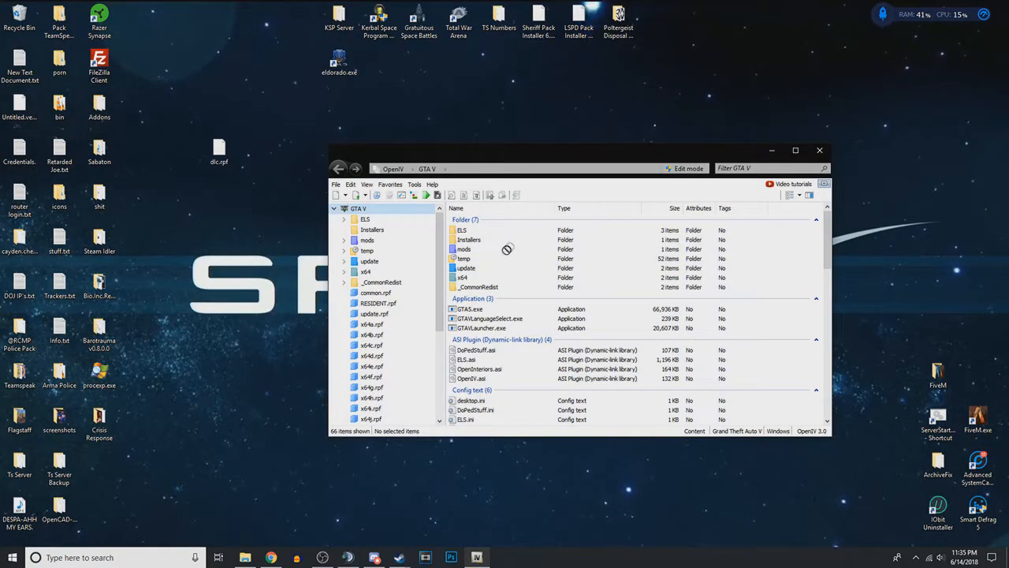
left_click_drag(247, 172, 530, 323)
left_click(537, 315)
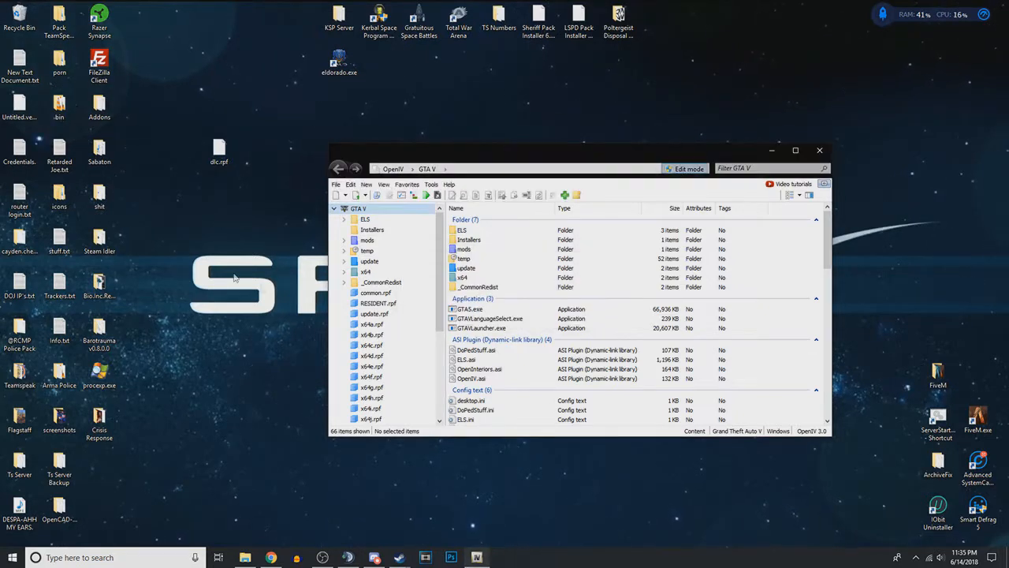
- Open the dlc.rpf package inside GTA V's temp folder
left_click_drag(464, 260, 800, 252)
double_click(464, 259)
scroll(726, 321, "down", 10)
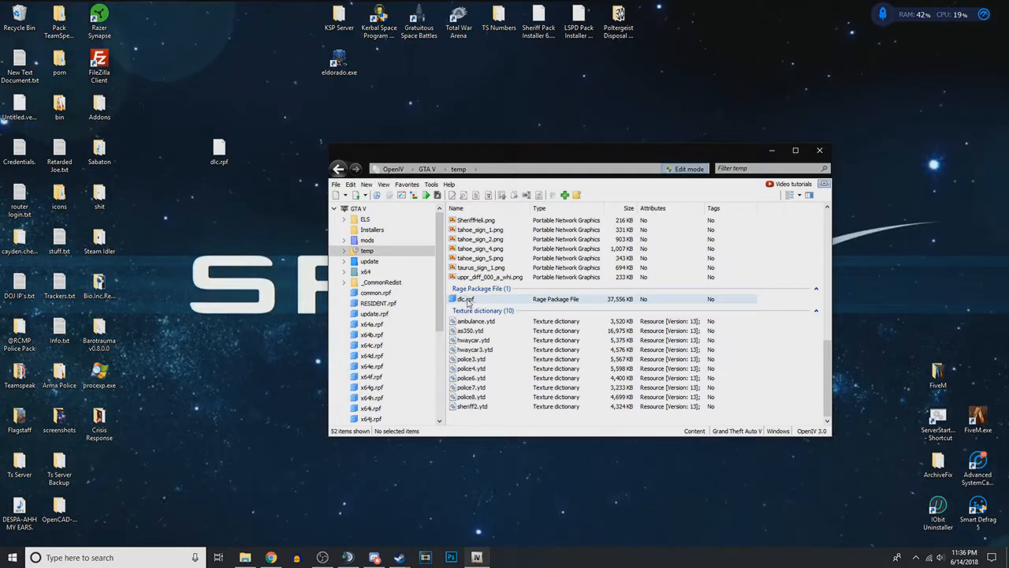
double_click(484, 300)
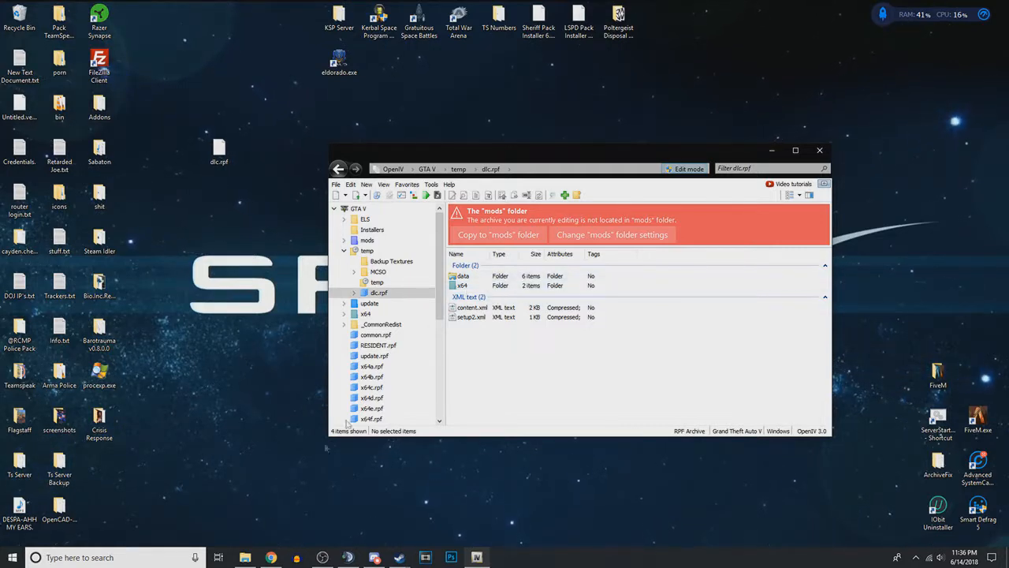
- Switch to File Explorer and create a folder named Camry in the server's [vehicles] resources folder
left_click(245, 509)
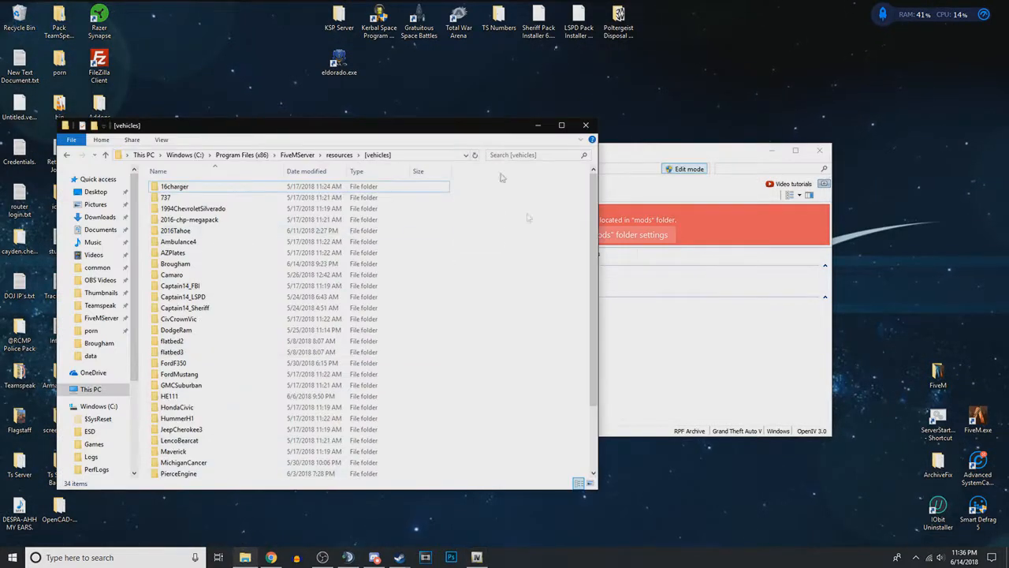
right_click(485, 208)
mouse_move(592, 342)
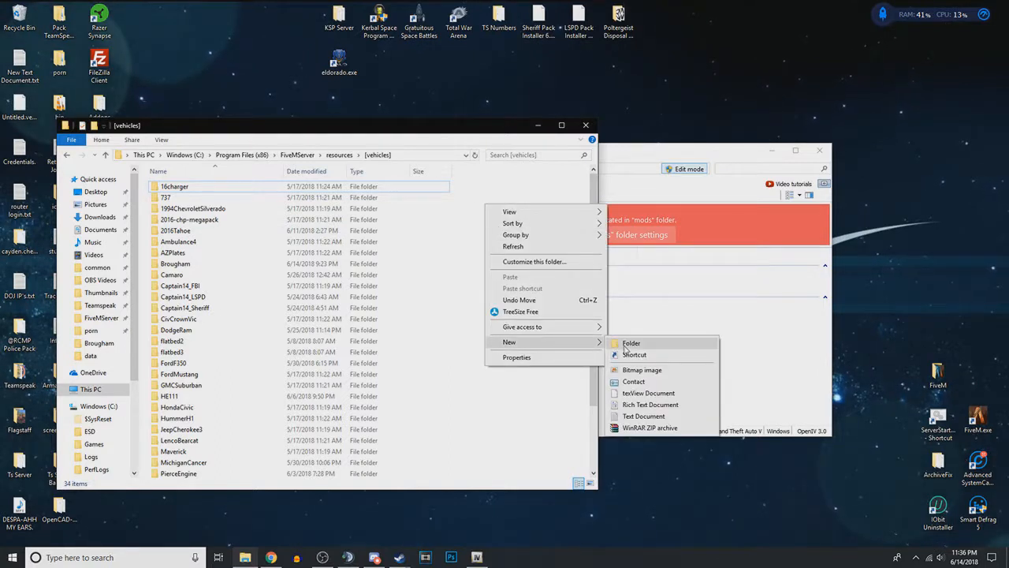
left_click(624, 348)
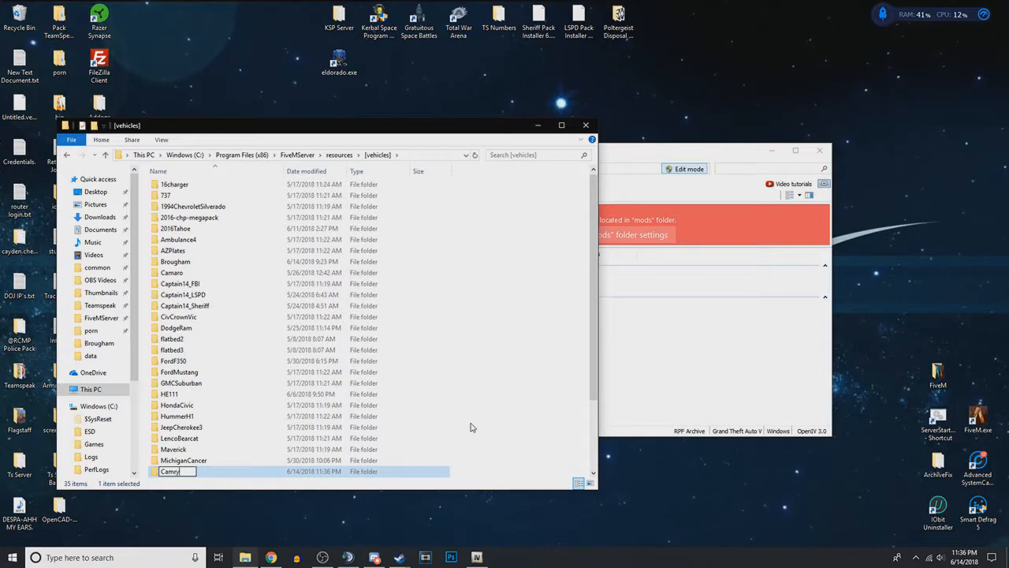
type("Camry")
key("Return")
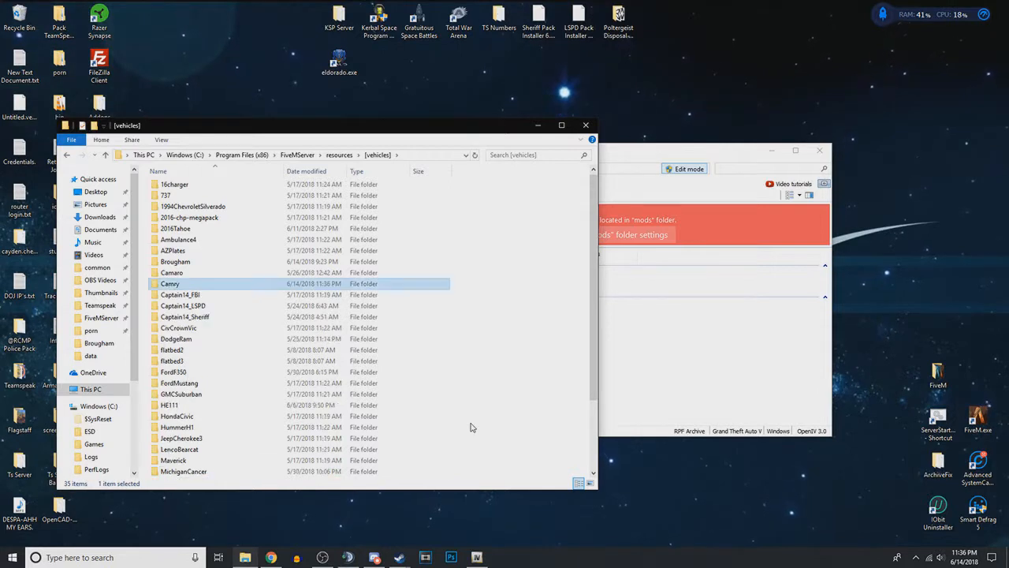
- Open the Camry folder and create a subfolder named stream in it
double_click(183, 286)
right_click(228, 284)
mouse_move(292, 419)
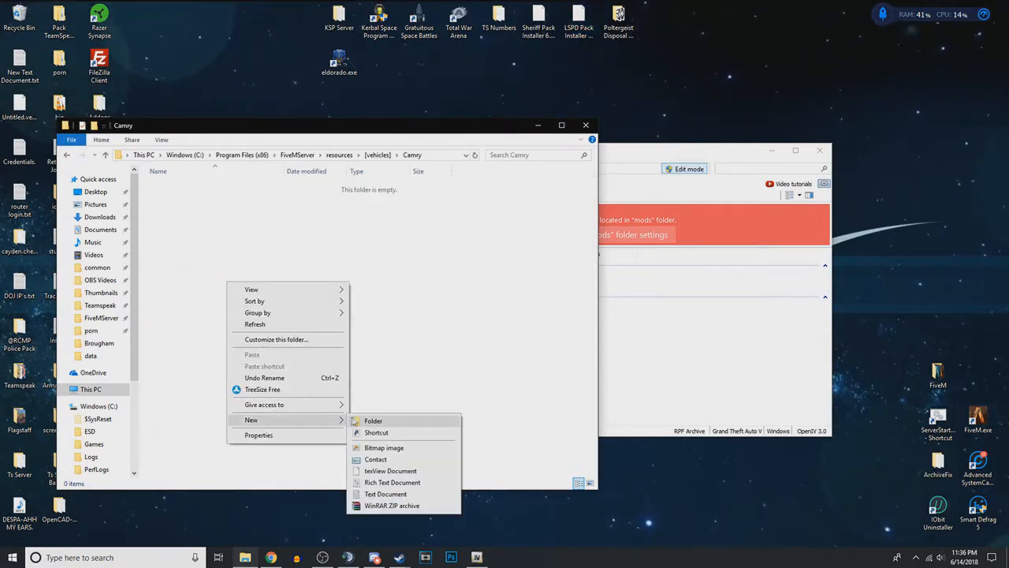
left_click(370, 421)
type("stream")
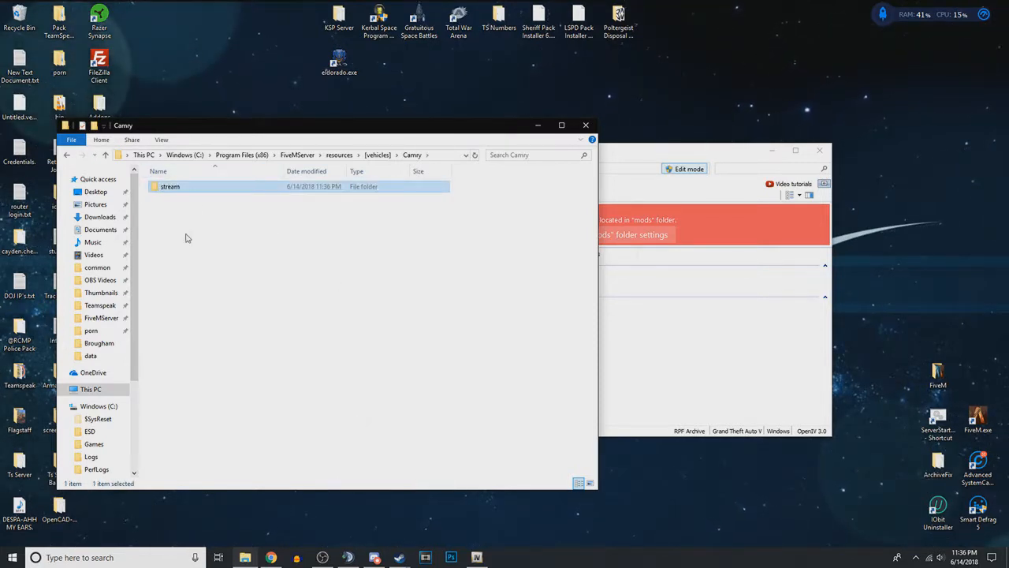
- Create a second subfolder named data in the Camry folder
right_click(186, 238)
mouse_move(252, 377)
left_click(351, 373)
type("data")
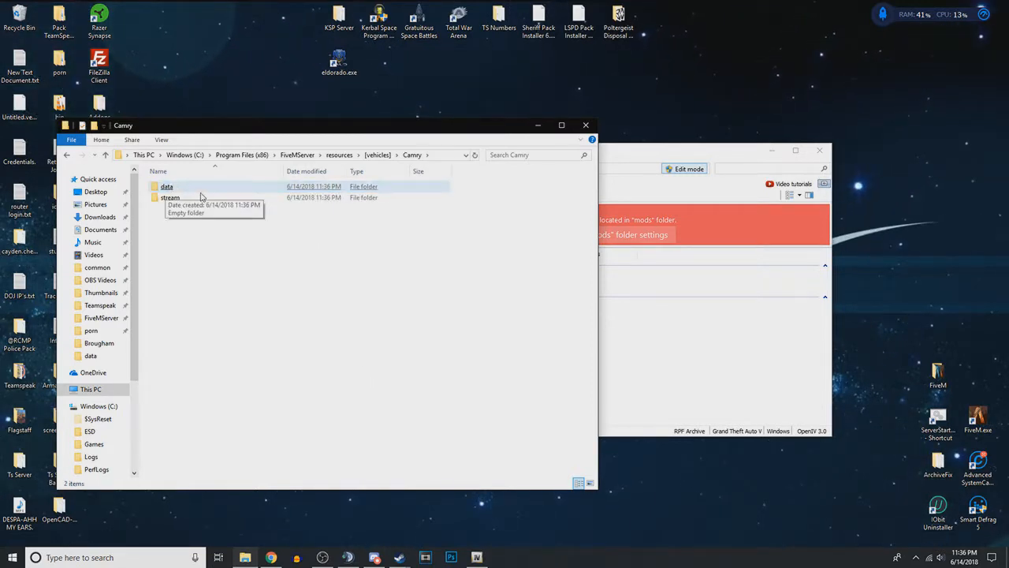
left_click(221, 231)
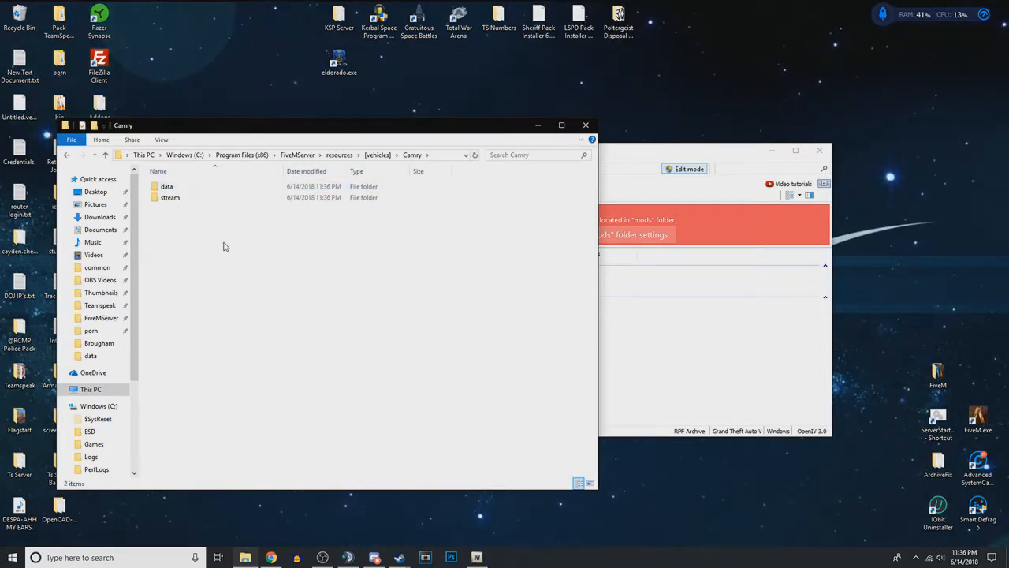
- Place the OpenIV window beside the Camry folder window and open the data folder of dlc.rpf
left_click(672, 335)
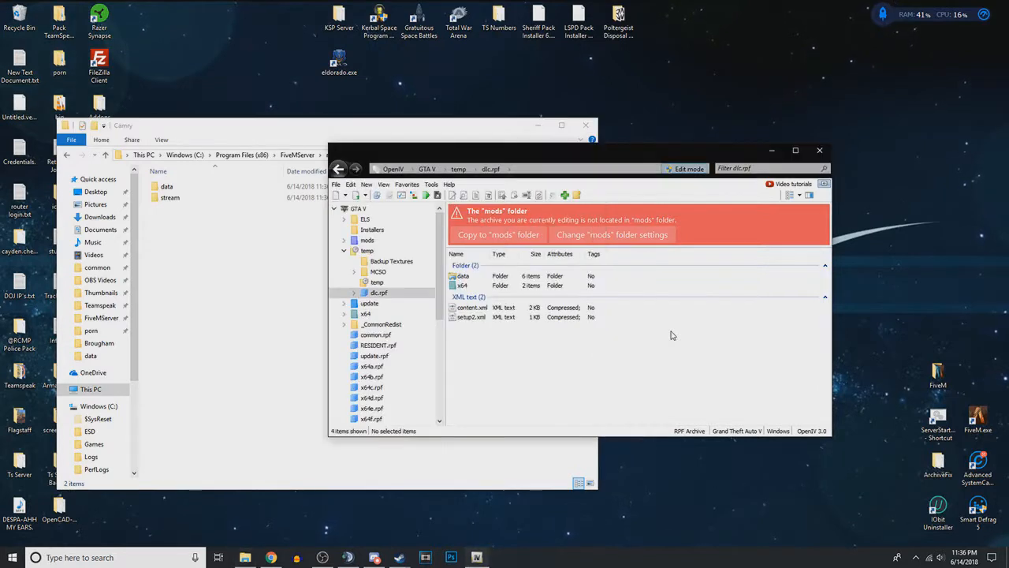
left_click_drag(561, 170, 571, 173)
left_click(243, 253)
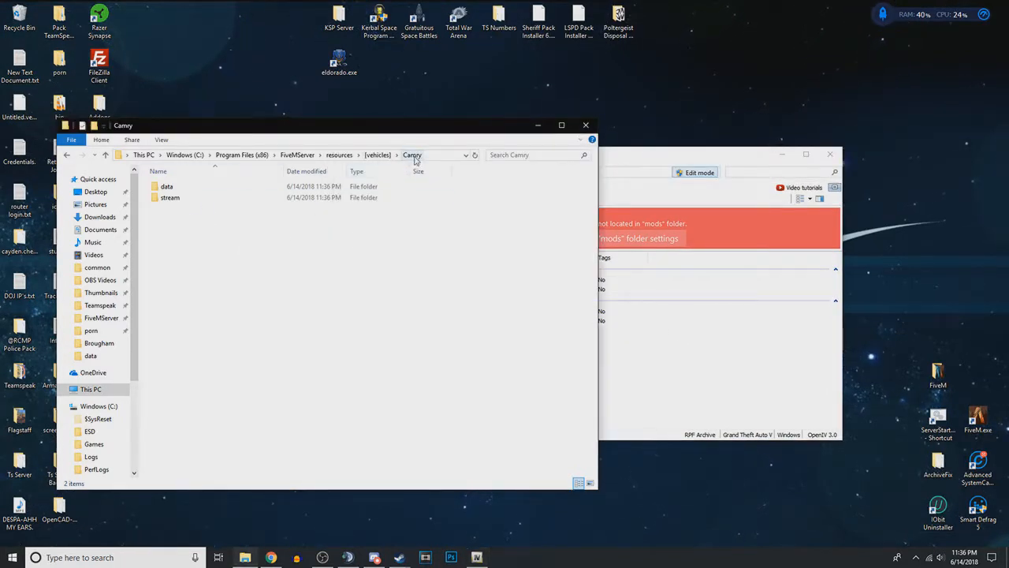
left_click(168, 188)
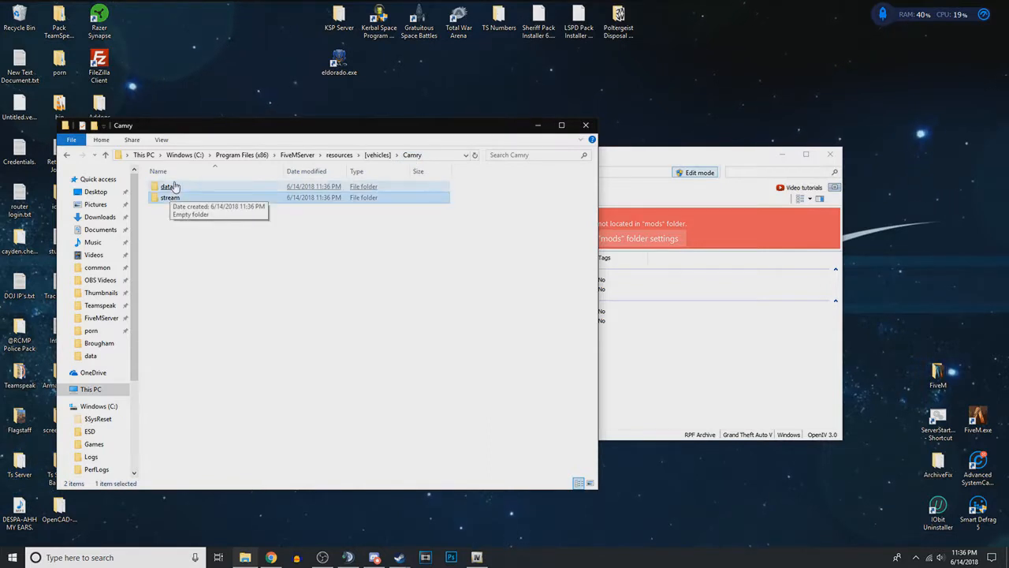
left_click(654, 339)
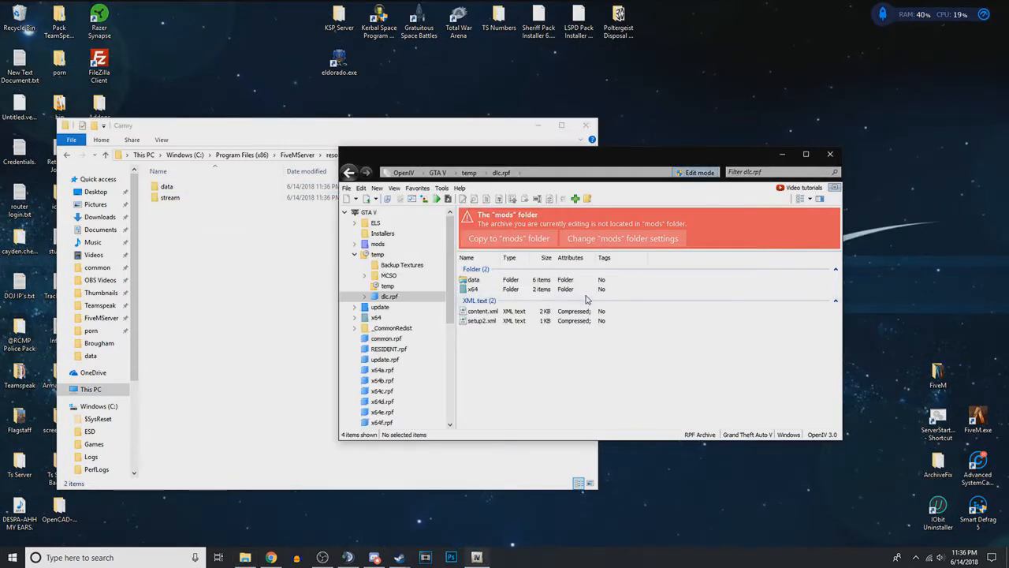
double_click(487, 281)
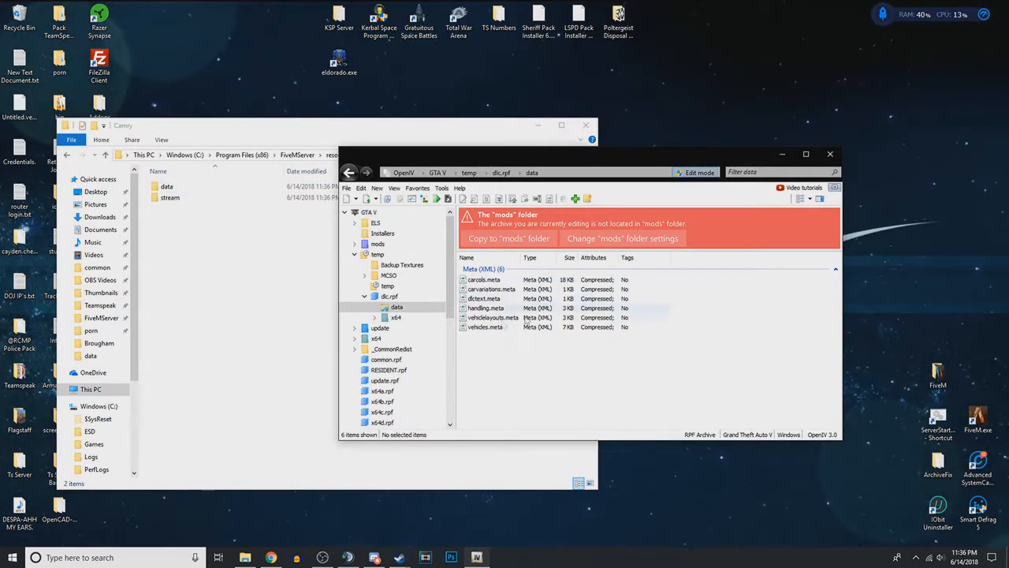
- Examine the meta files in the package's data folder to see which ones the vehicle needs
left_click(513, 281)
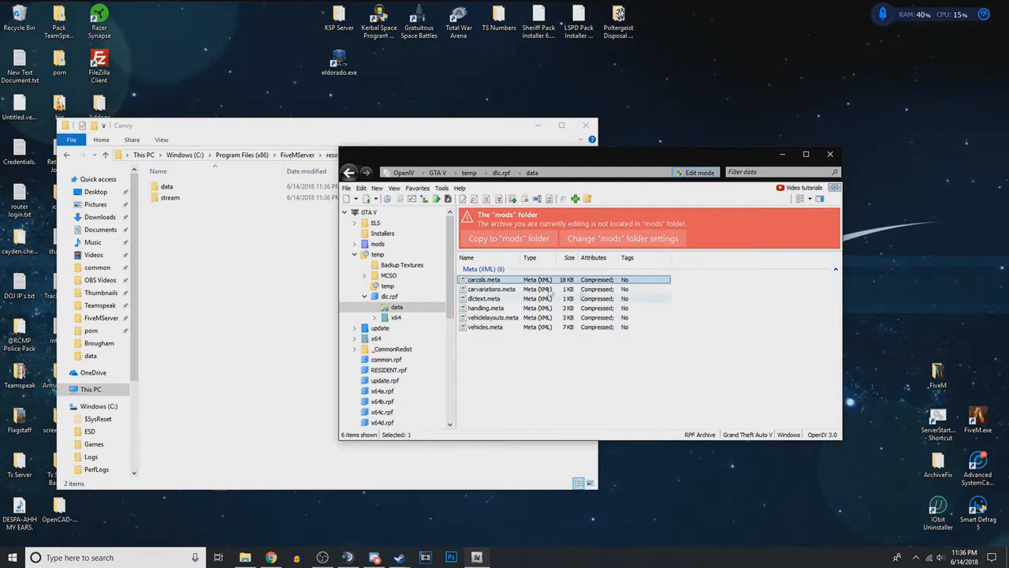
left_click(567, 328)
left_click(489, 298)
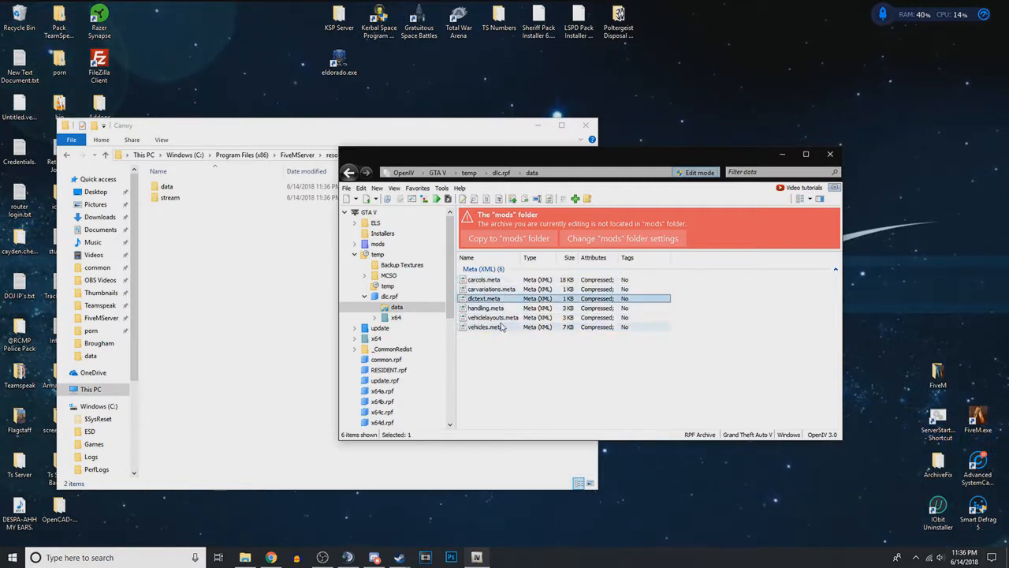
left_click(489, 308)
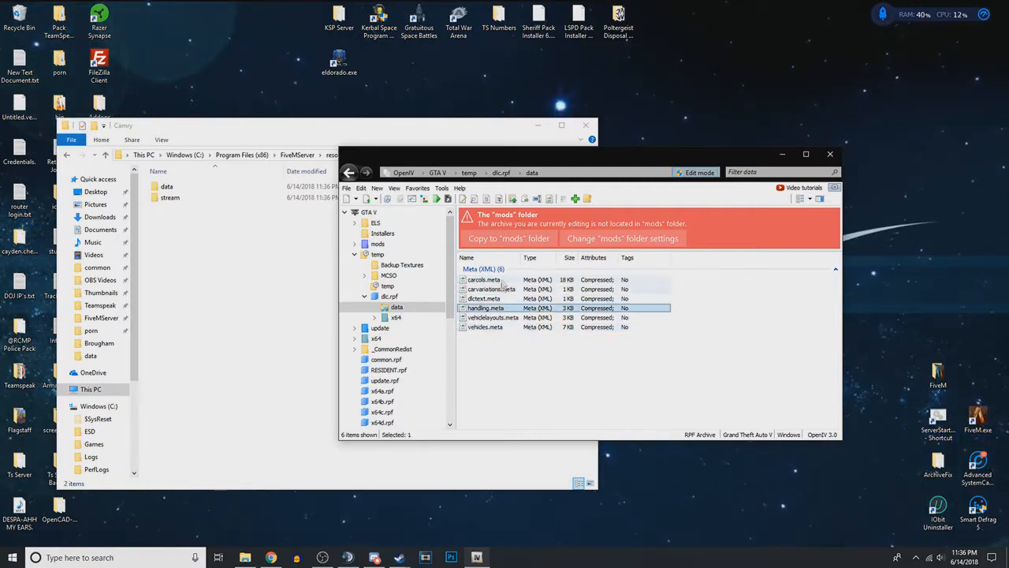
left_click(493, 326)
left_click(492, 317)
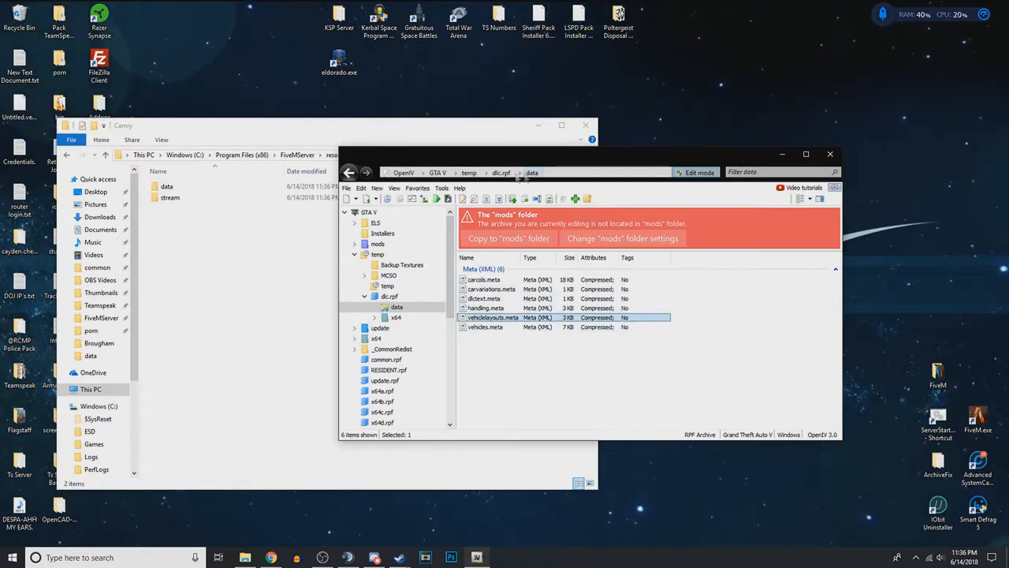
left_click(511, 280)
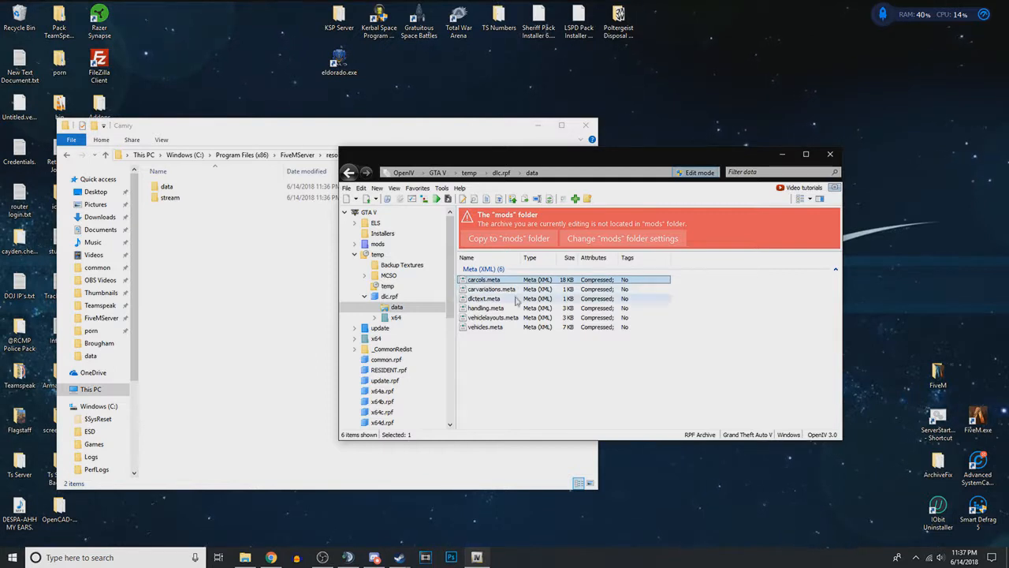
left_click(509, 307)
left_click(495, 328)
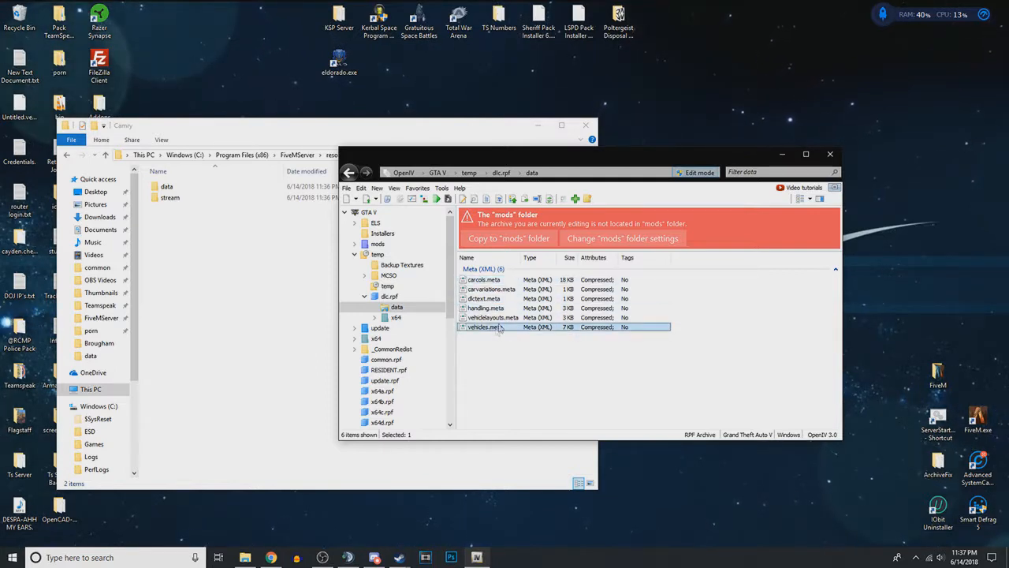
left_click(498, 309)
- Copy carcols.meta, carvariations.meta, handling.meta and vehicles.meta from the package's data folder into the Camry data folder and check the copies
left_click(503, 290)
left_click(499, 280, "ctrl")
left_click(544, 317, "ctrl")
left_click(548, 326, "ctrl")
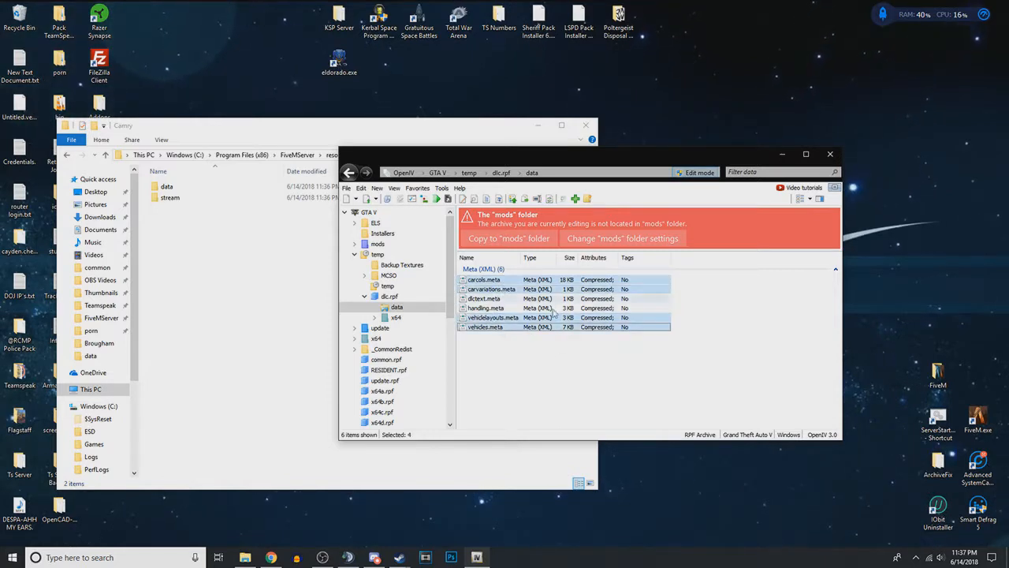
left_click(497, 317, "ctrl")
left_click(505, 309, "ctrl")
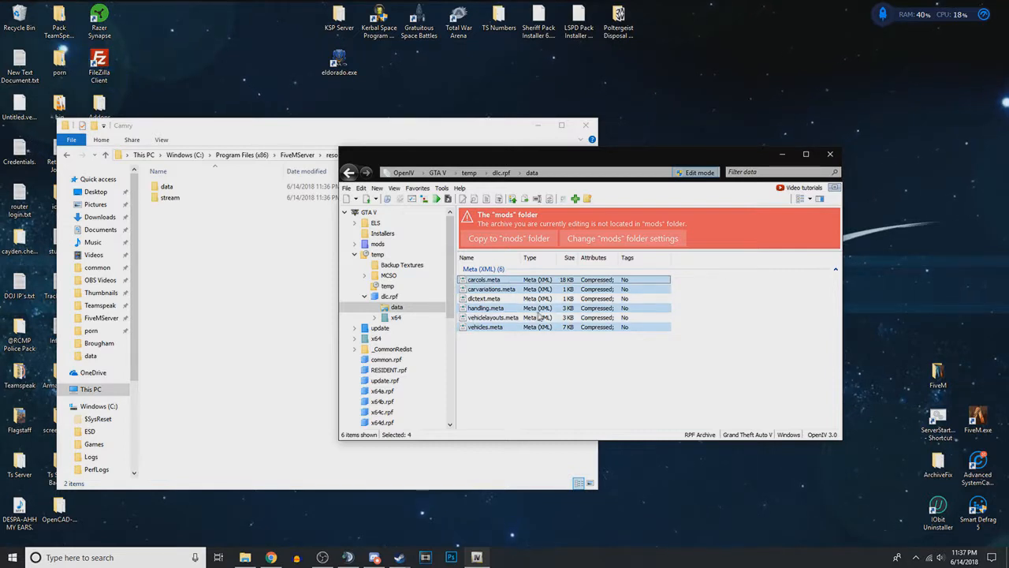
left_click(494, 290, "ctrl")
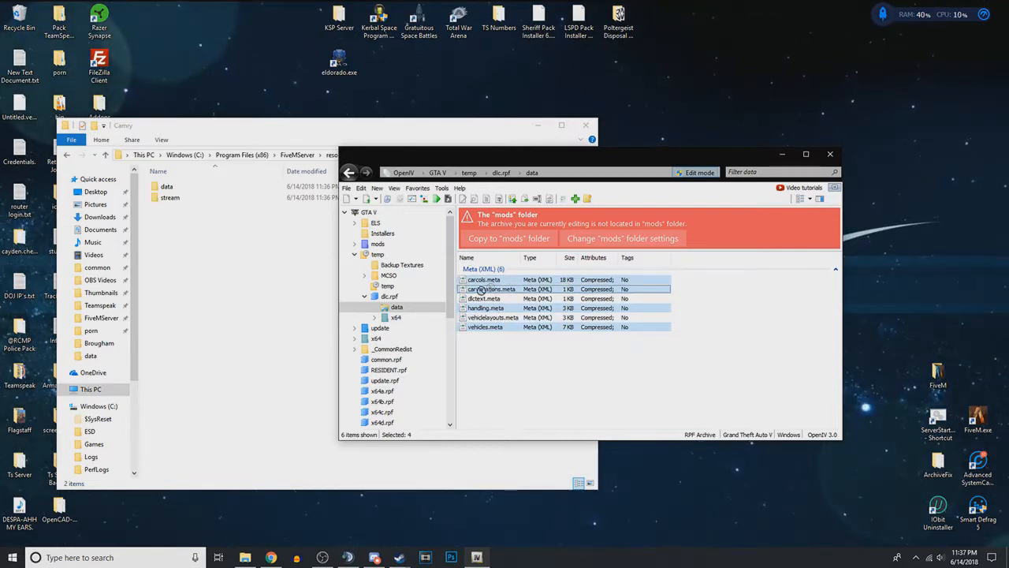
left_click_drag(274, 254, 170, 187)
double_click(264, 188)
key("ctrl+a")
left_click(285, 254)
left_click(380, 155)
- Look through the x64 folder of dlc.rpf and open the vehicles.rpf archive inside it
left_click(698, 338)
left_click(501, 173)
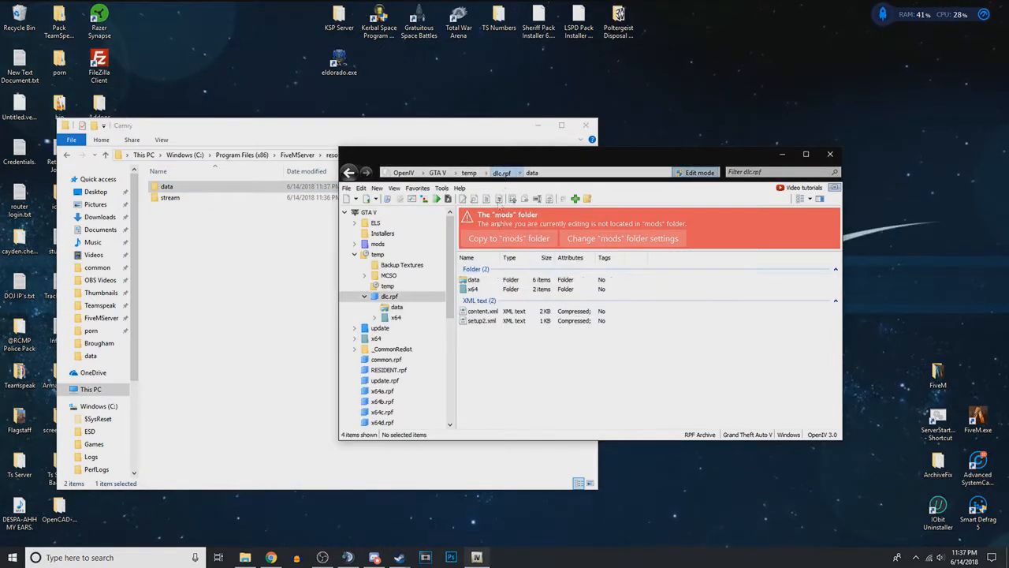
double_click(488, 290)
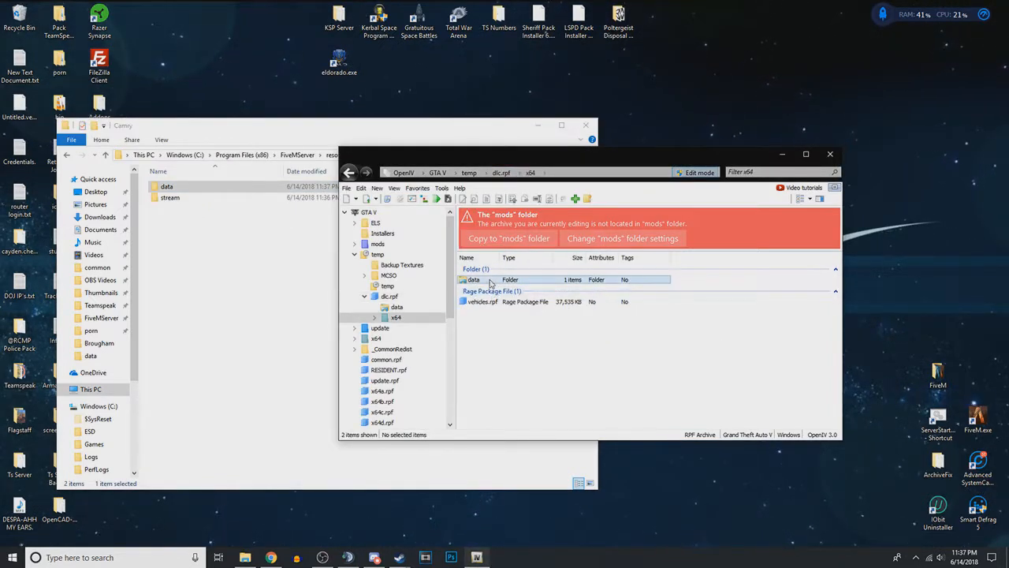
double_click(496, 280)
left_click(498, 282)
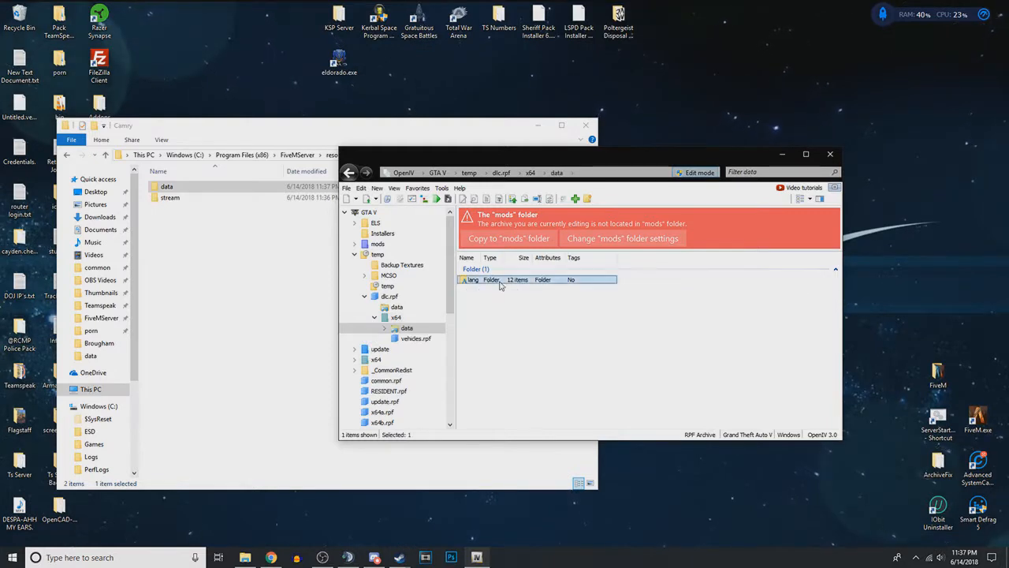
left_click(531, 173)
double_click(497, 302)
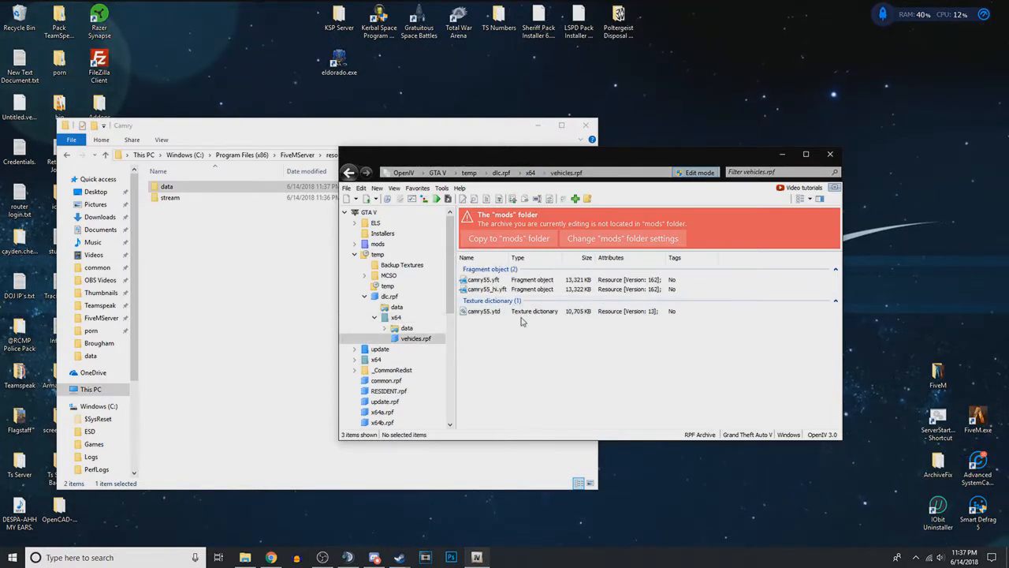
- Copy camry55.yft, camry55_hi.yft and camry55.ytd from vehicles.rpf into the Camry stream folder and close OpenIV
left_click(497, 281)
left_click(505, 290)
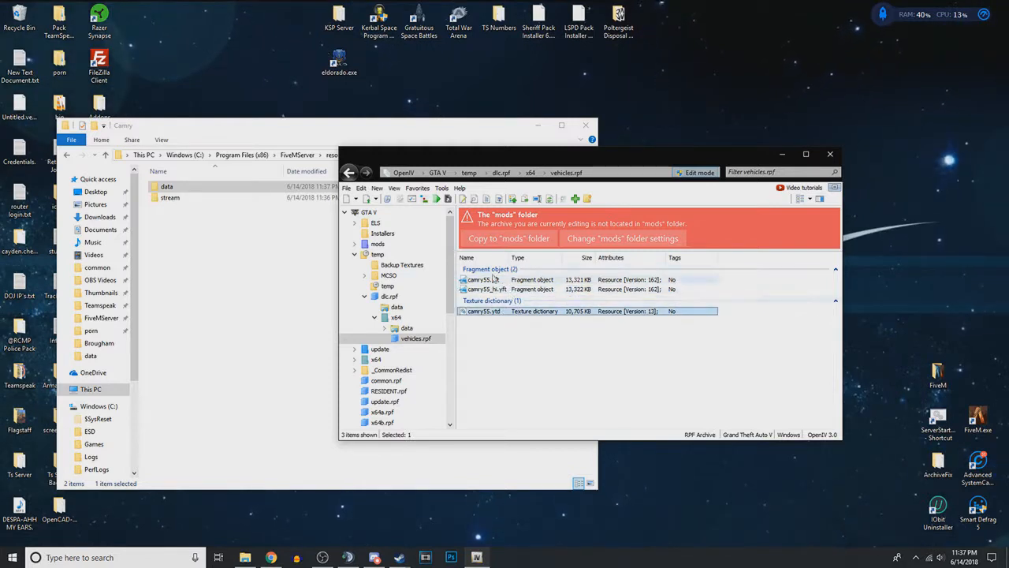
key("ctrl+a")
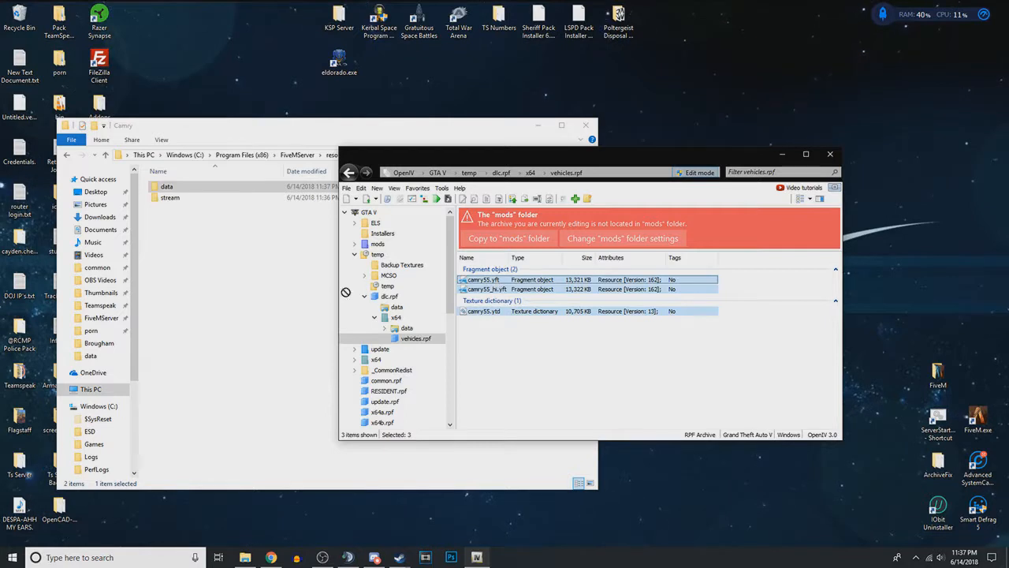
left_click_drag(246, 244, 217, 205)
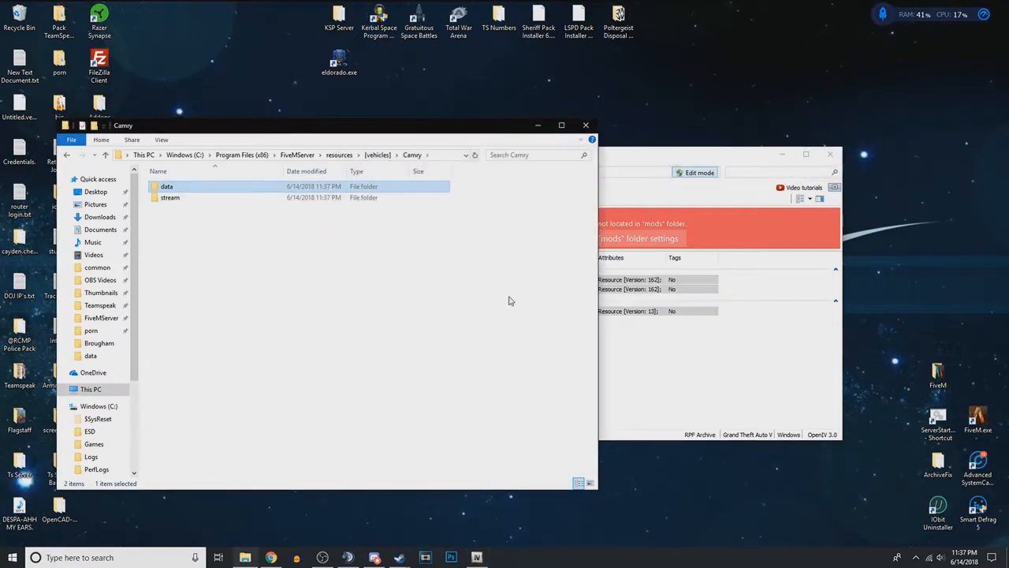
left_click(631, 317)
left_click(828, 153)
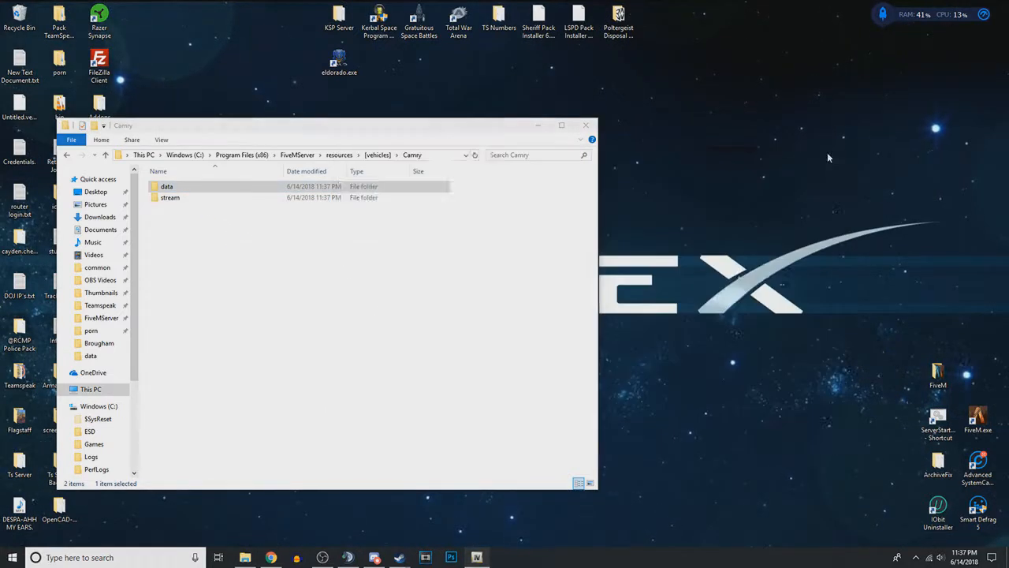
- Check the copied model, texture and meta files in the stream and data subfolders of the Camry folder
double_click(219, 201)
key("ctrl+a")
left_click(199, 189)
left_click(193, 199)
left_click(213, 210)
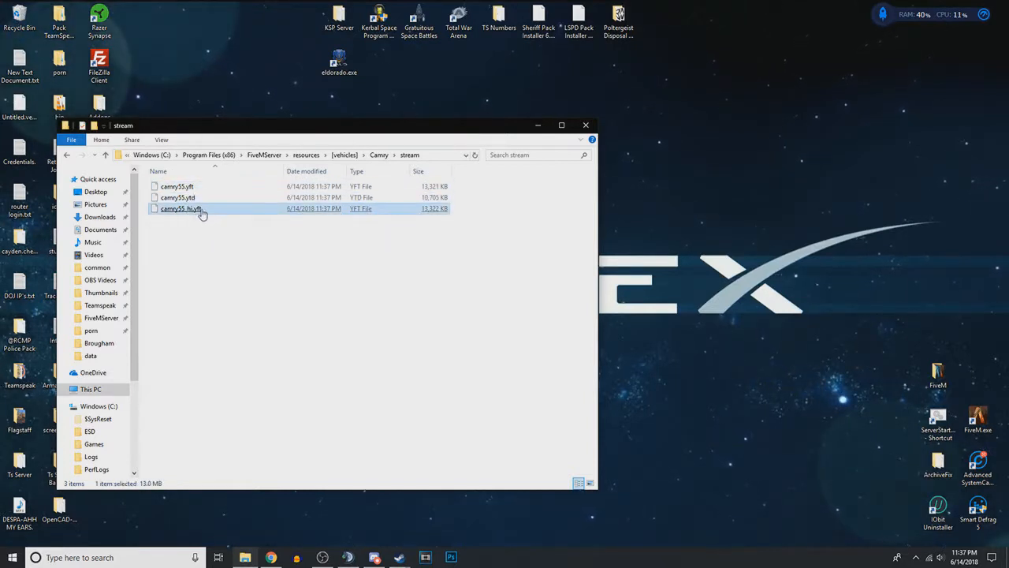
left_click(280, 228)
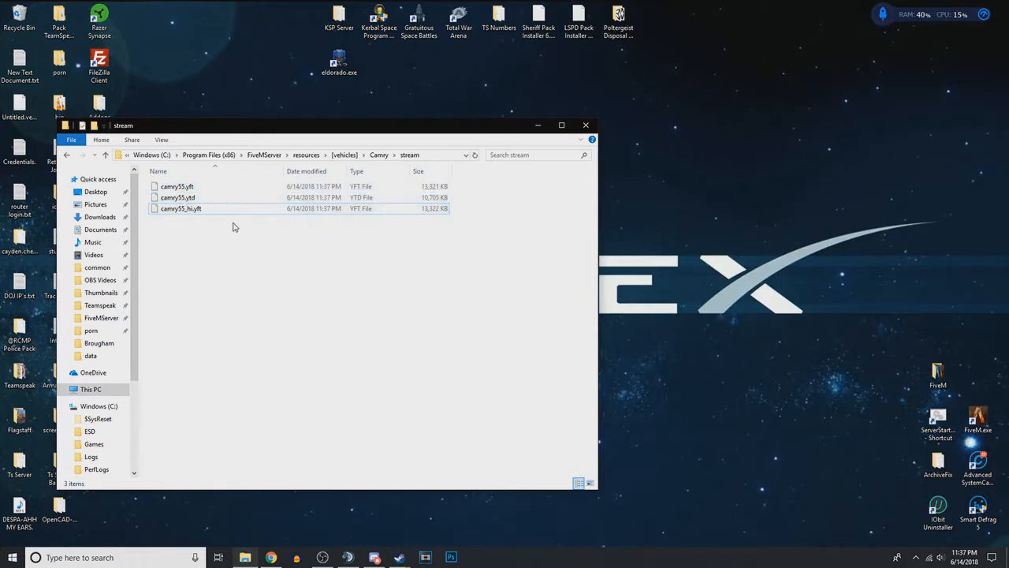
left_click(379, 155)
double_click(169, 186)
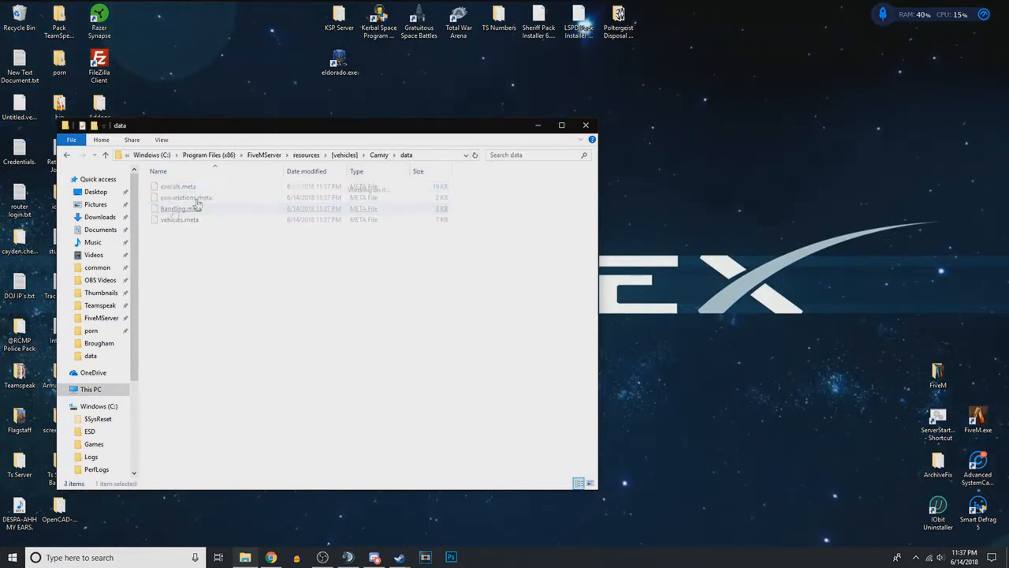
left_click(190, 197)
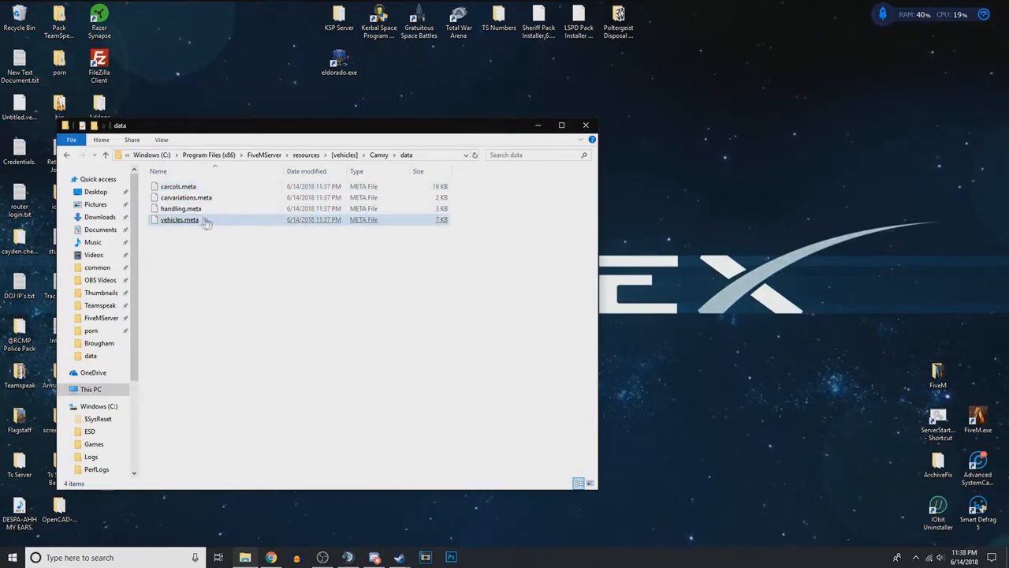
left_click(292, 260)
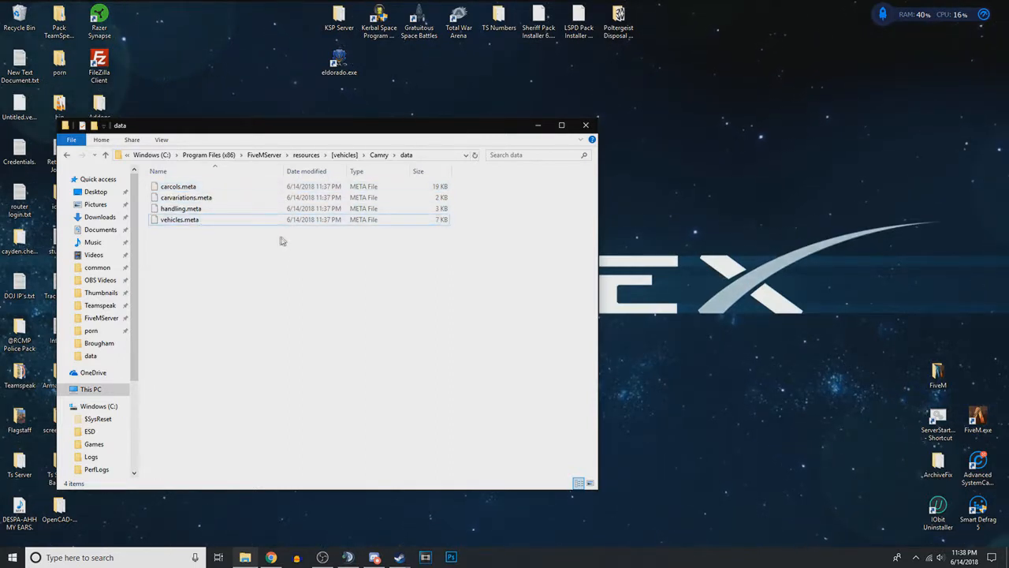
key("ctrl+a")
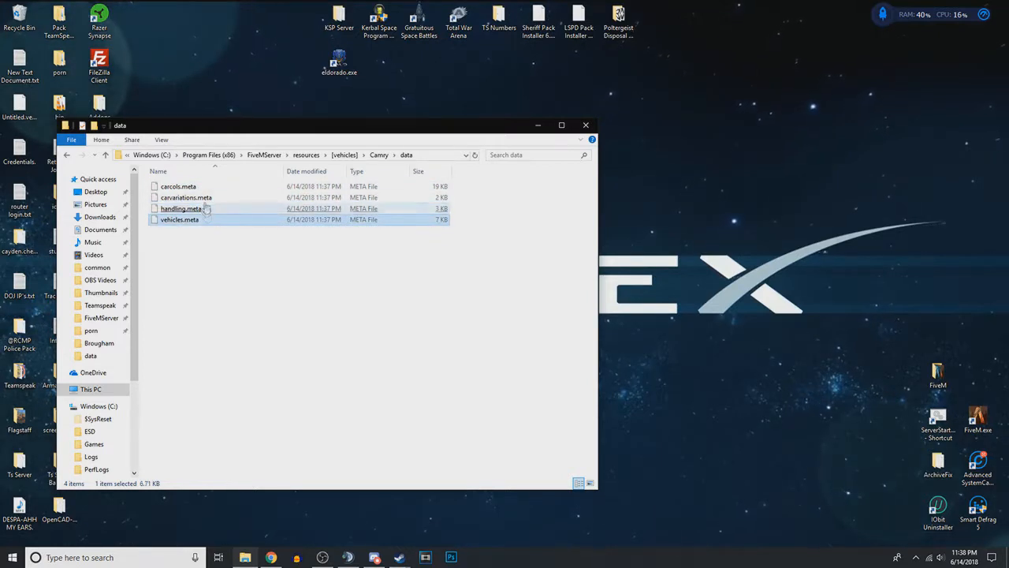
left_click(300, 240)
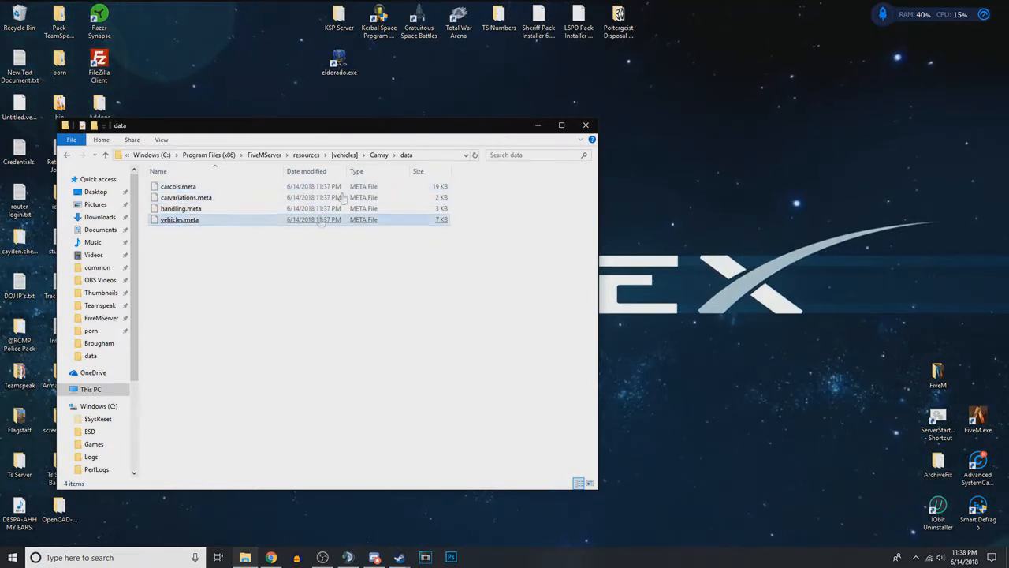
- Review the Camry folder's structure and its stream subfolder once more, and move the folder window toward the middle of the desktop
left_click(380, 154)
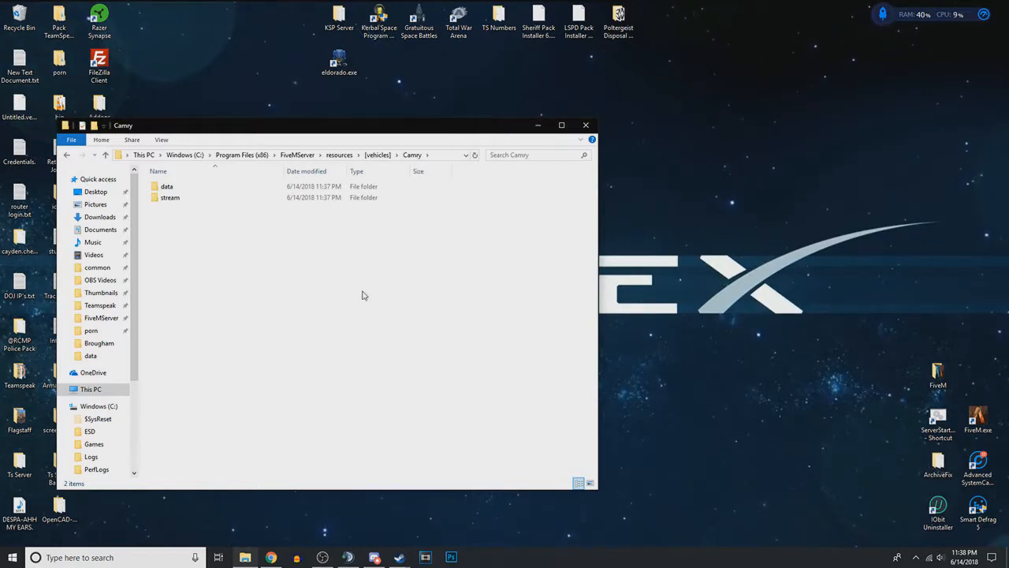
left_click(194, 201)
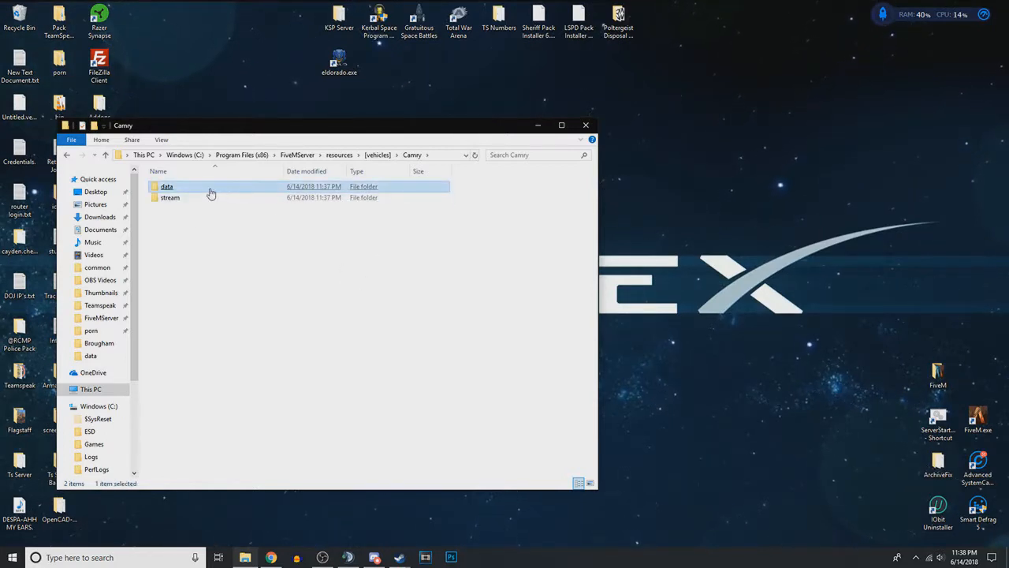
double_click(192, 200)
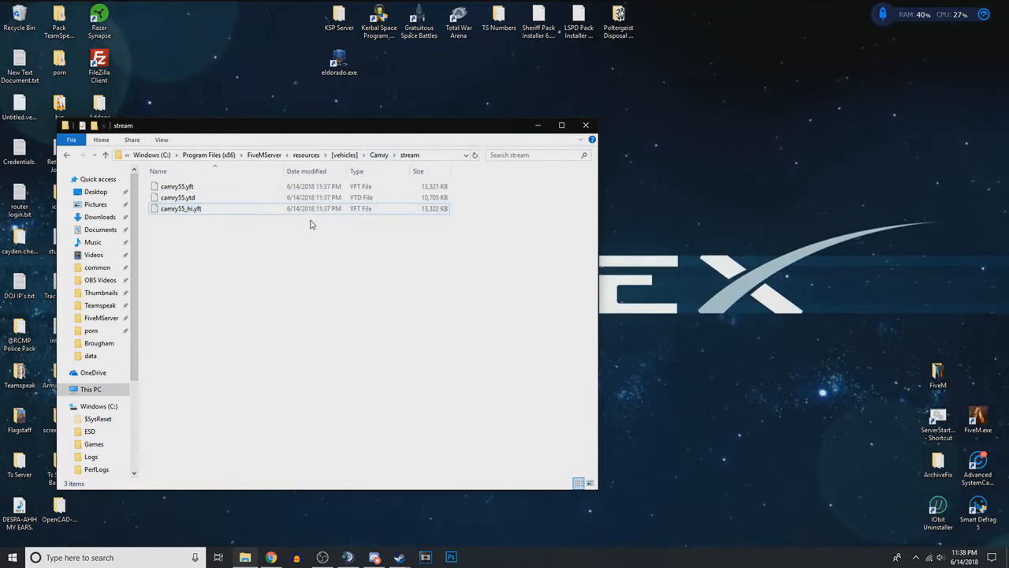
left_click(377, 156)
left_click(238, 187)
left_click_drag(332, 125, 526, 118)
left_click(435, 203)
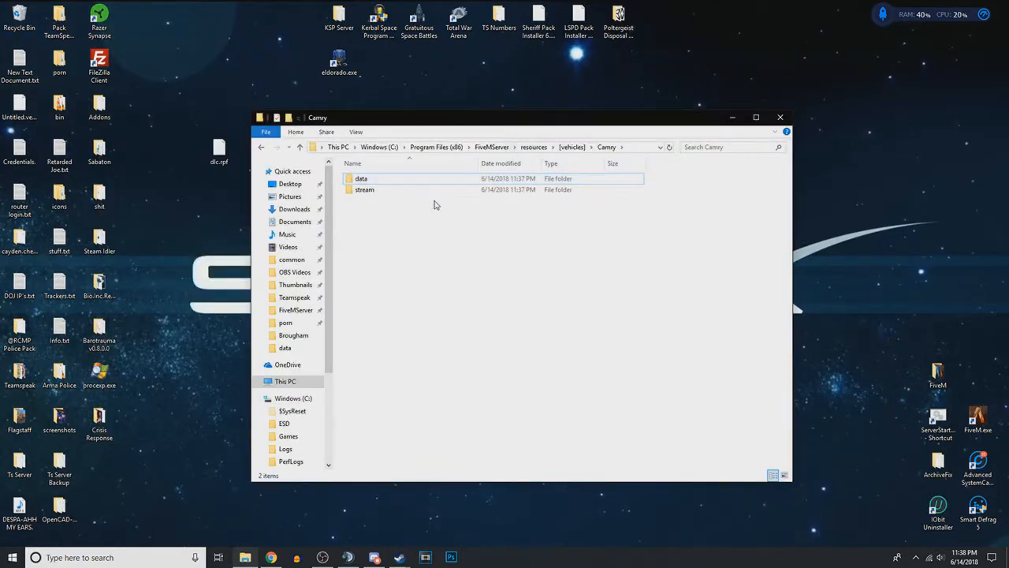
- Copy __resource.lua from the Brougham vehicle folder into the Camry folder
left_click(573, 148)
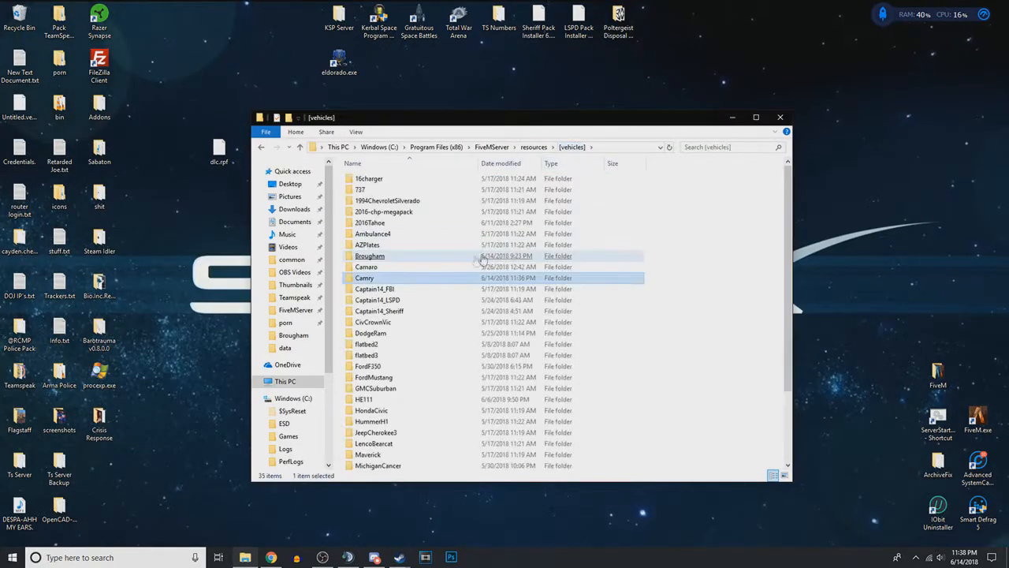
left_click(414, 260)
double_click(413, 260)
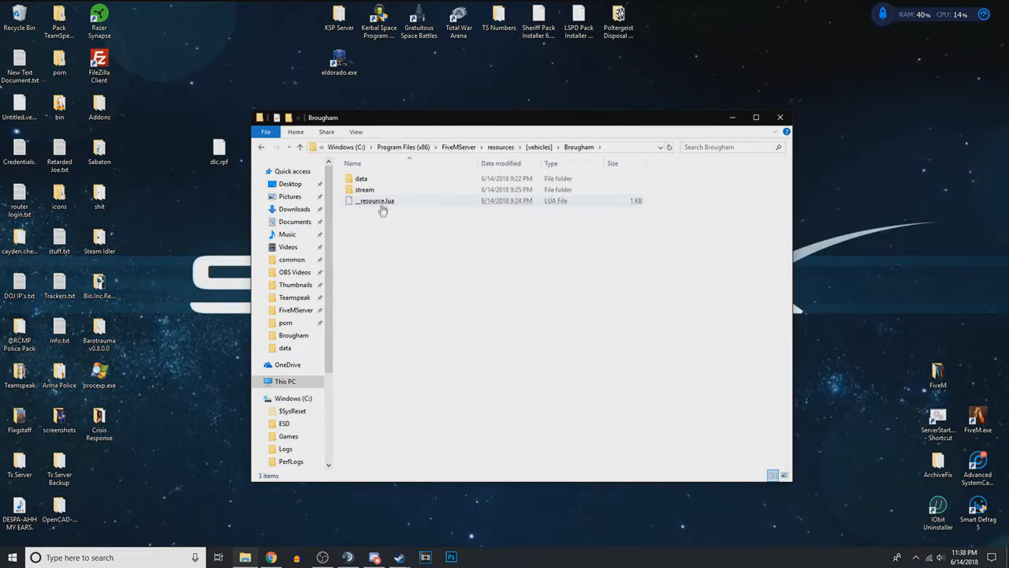
left_click(381, 204)
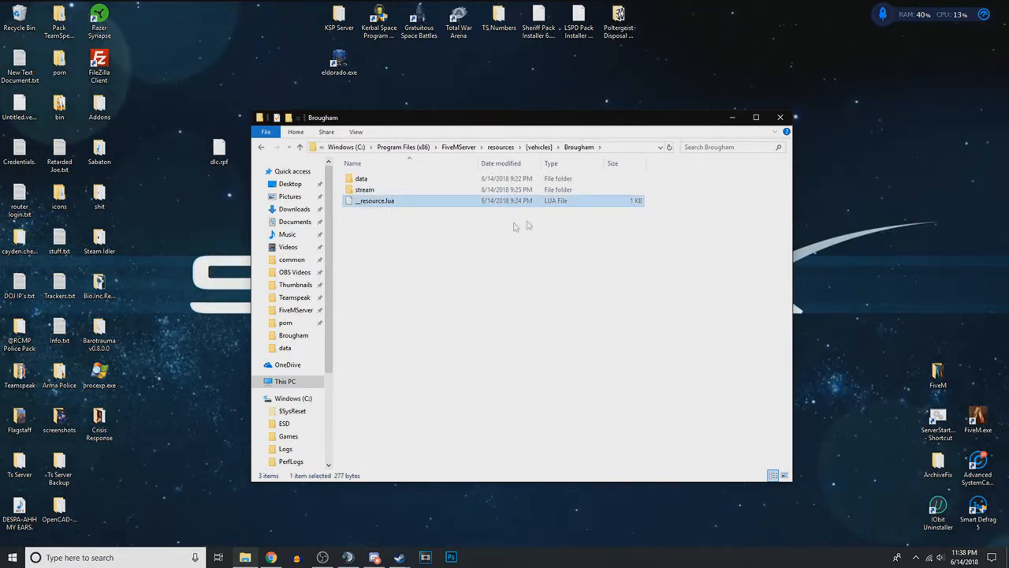
left_click(542, 147)
double_click(383, 272)
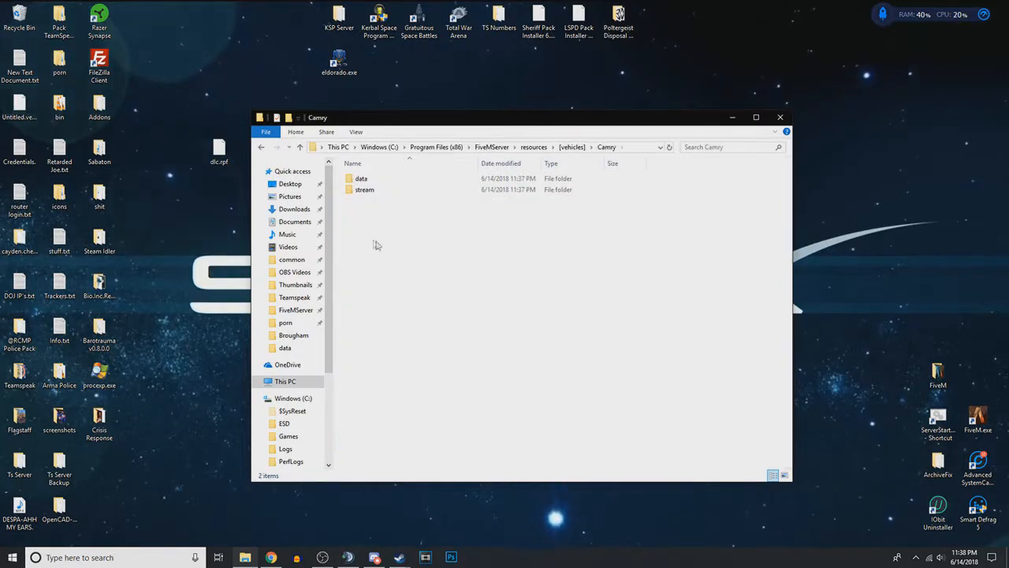
key("ctrl+v")
- Examine the exact spelling of the copied __resource.lua file name, including its leading underscores, in rename mode
left_click(404, 417)
left_click_drag(355, 201, 361, 202)
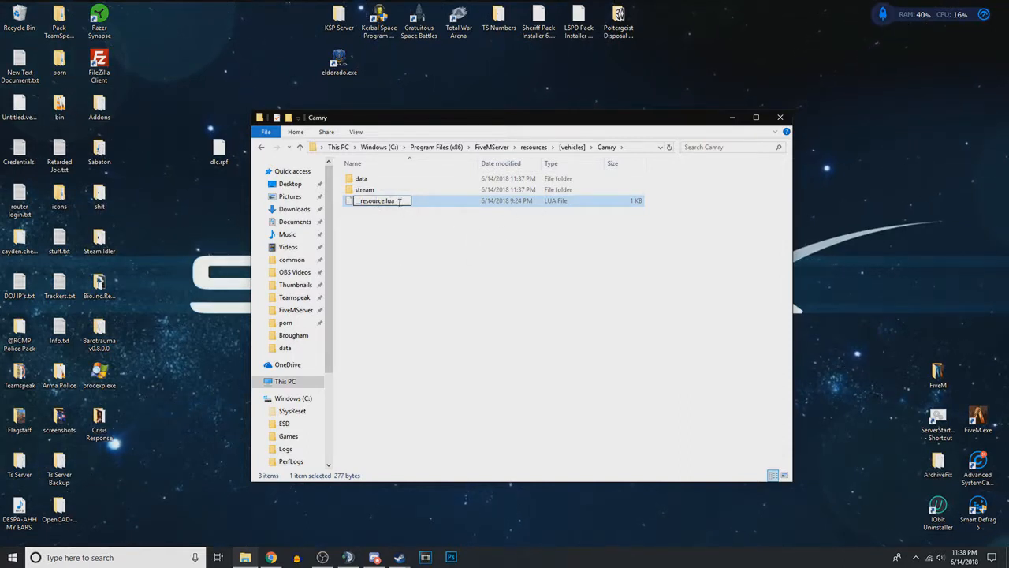
left_click(451, 262)
right_click(455, 261)
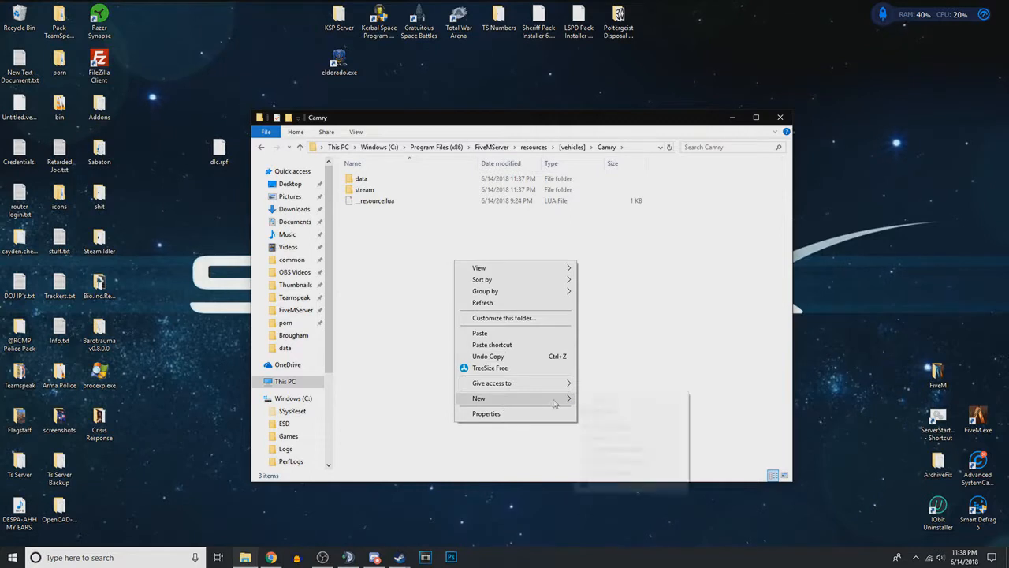
right_click(374, 203)
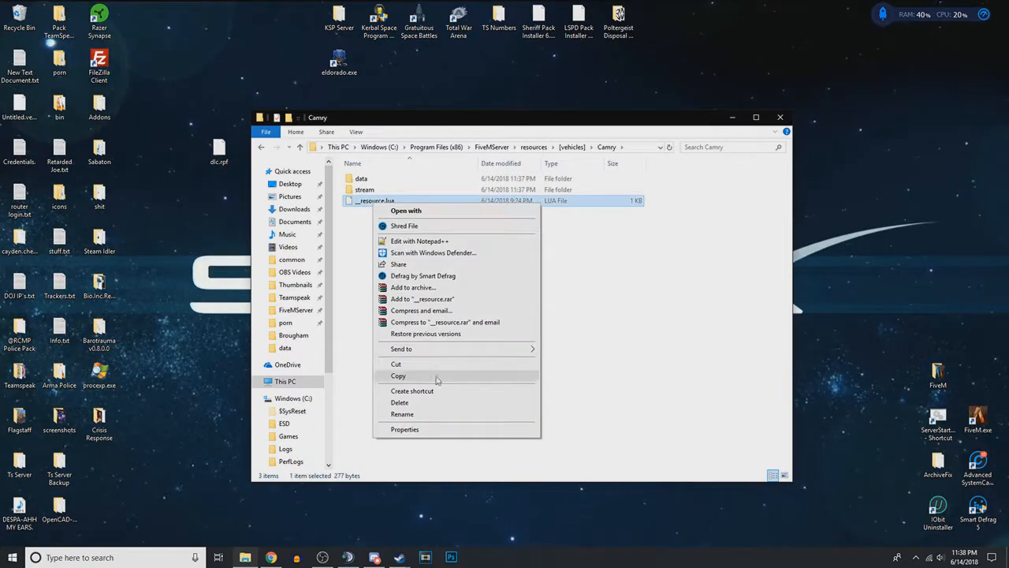
left_click(419, 412)
left_click(355, 201)
left_click_drag(359, 202, 401, 202)
key("Return")
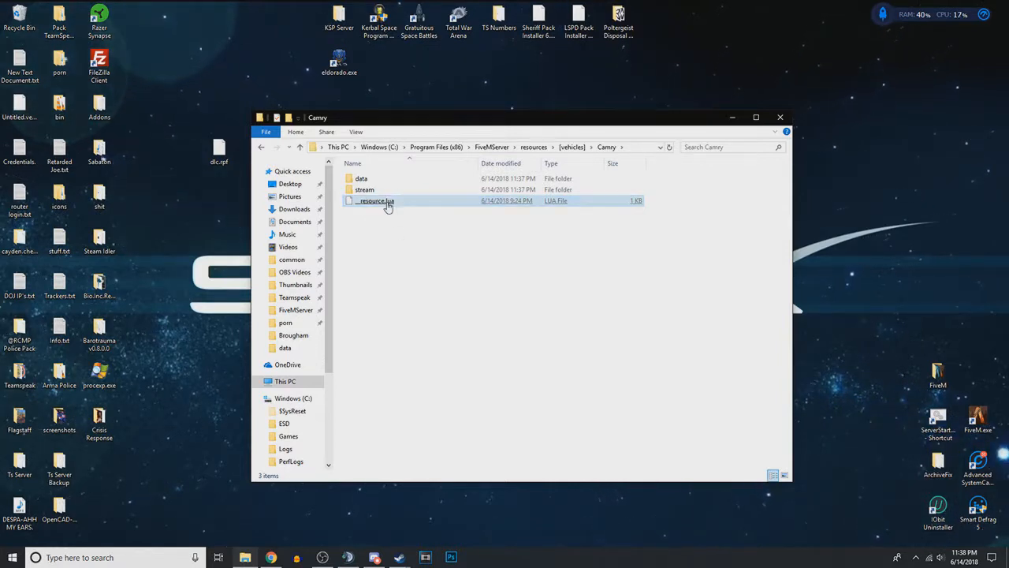
- Open the Camry folder's __resource.lua in Notepad++ and delete the CARCOLS_FILE and CARVARIATIONS_FILE data_file lines
right_click(392, 204)
left_click(409, 245)
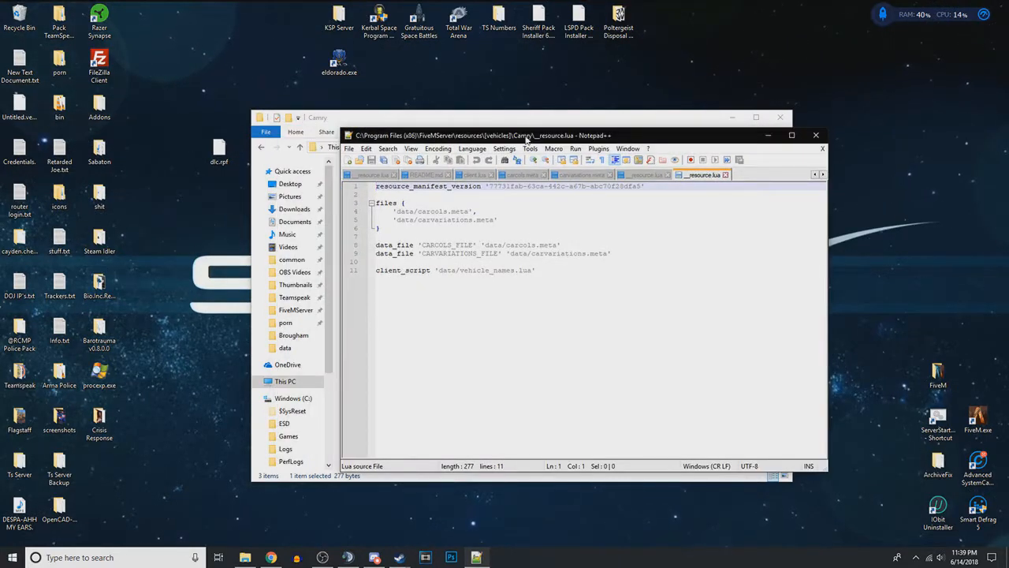
left_click_drag(809, 270, 574, 261)
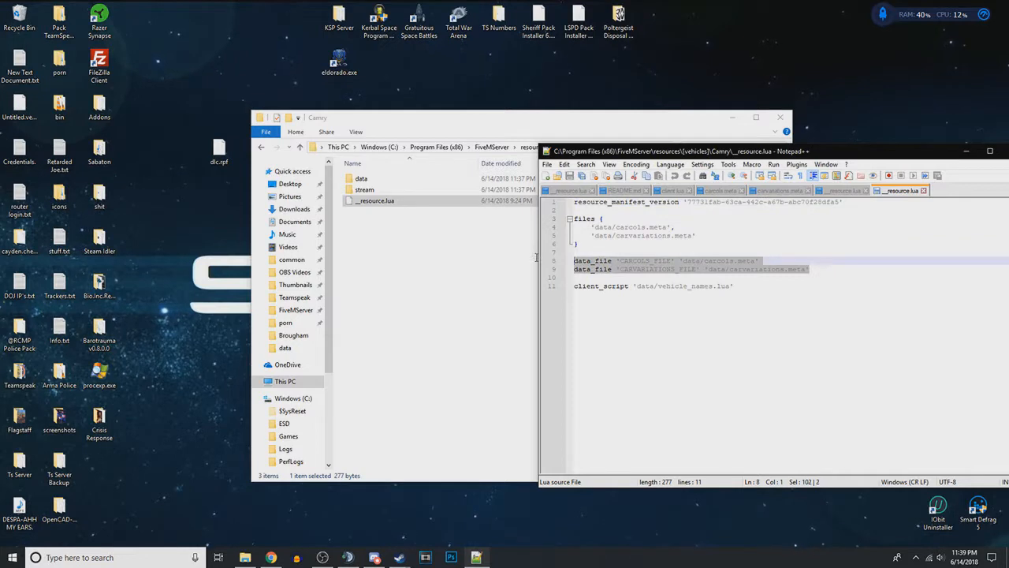
key("Delete")
key("BackSpace")
key("BackSpace")
- Remove the data/carcols.meta and data/carvariations.meta entries from the files block
left_click_drag(714, 236, 553, 229)
key("ctrl+c")
key("BackSpace")
key("BackSpace")
left_click(639, 227)
left_click_drag(765, 206, 569, 203)
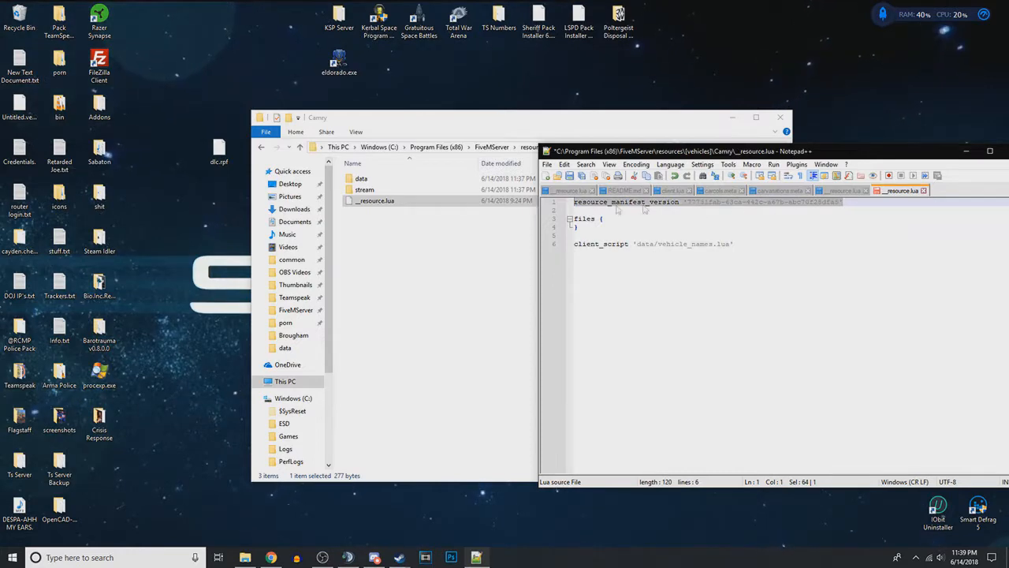
left_click(619, 218)
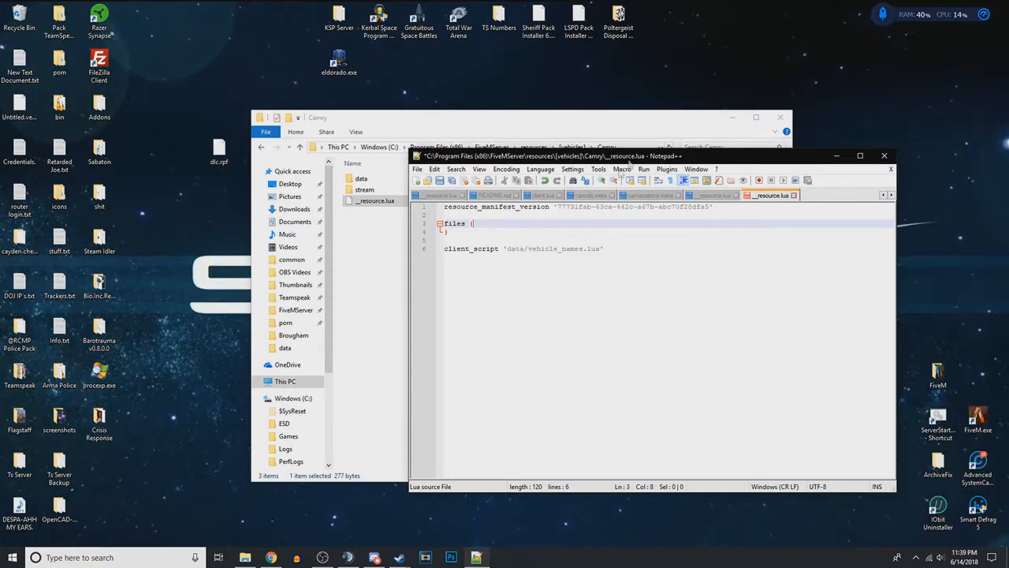
left_click_drag(631, 157, 677, 157)
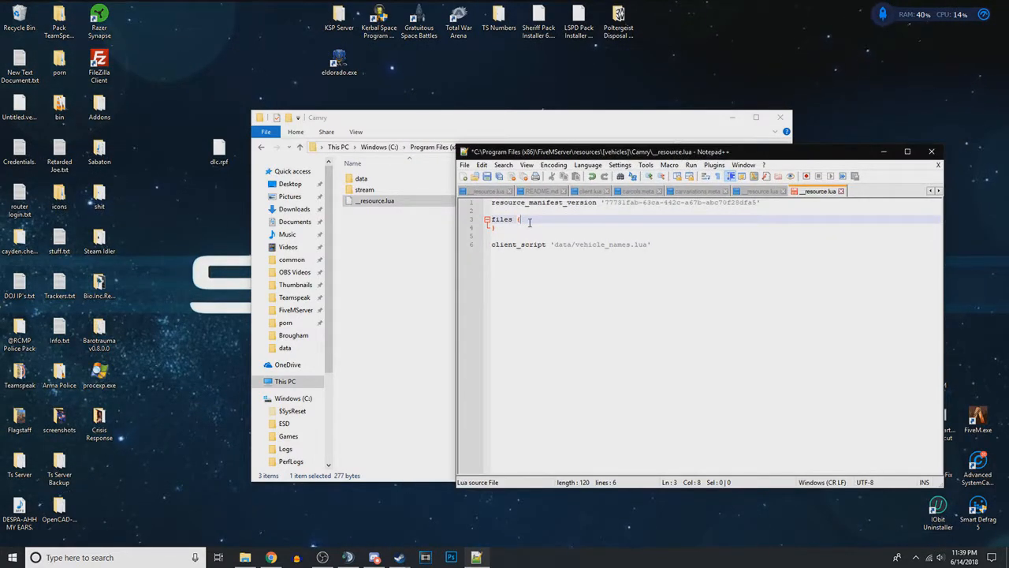
left_click(725, 270)
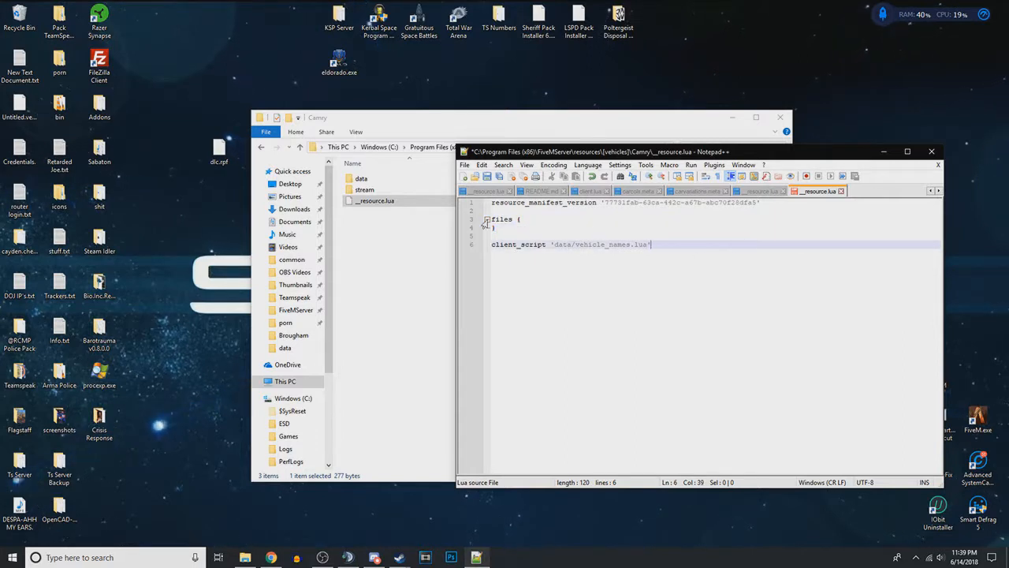
left_click_drag(491, 219, 522, 220)
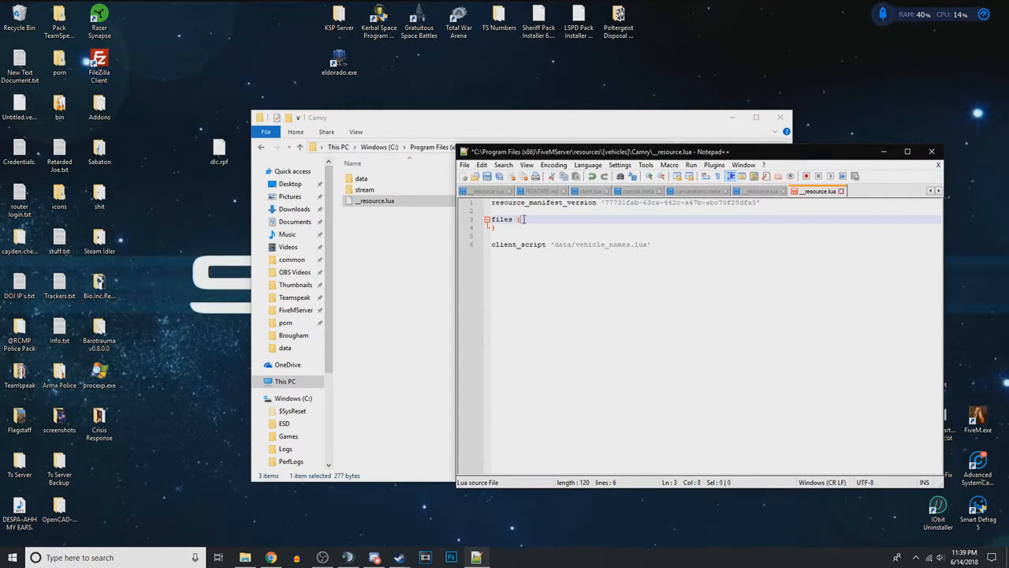
left_click_drag(497, 228, 491, 228)
key("Left")
key("Return")
key("Up")
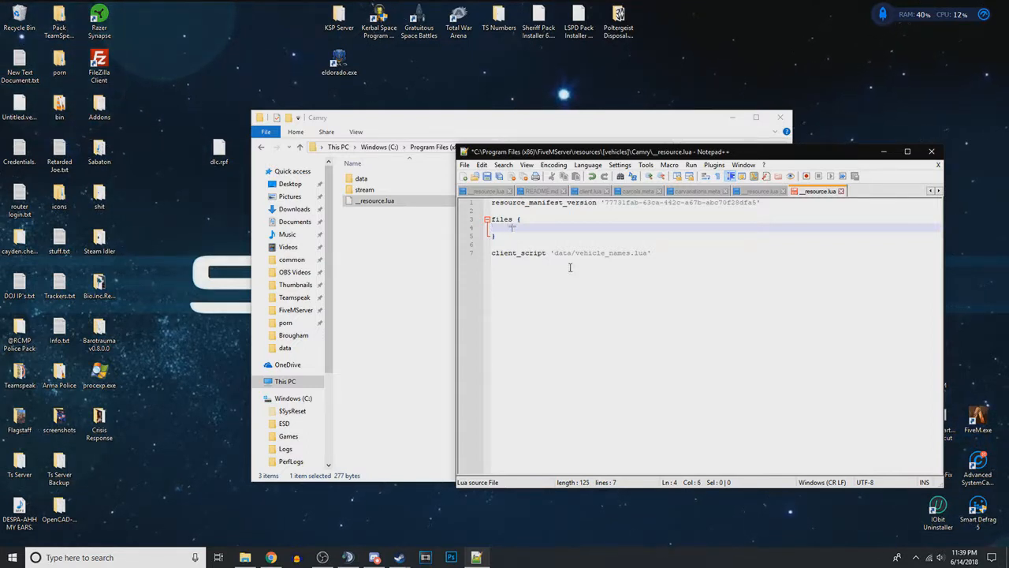
type("'")
key("Delete")
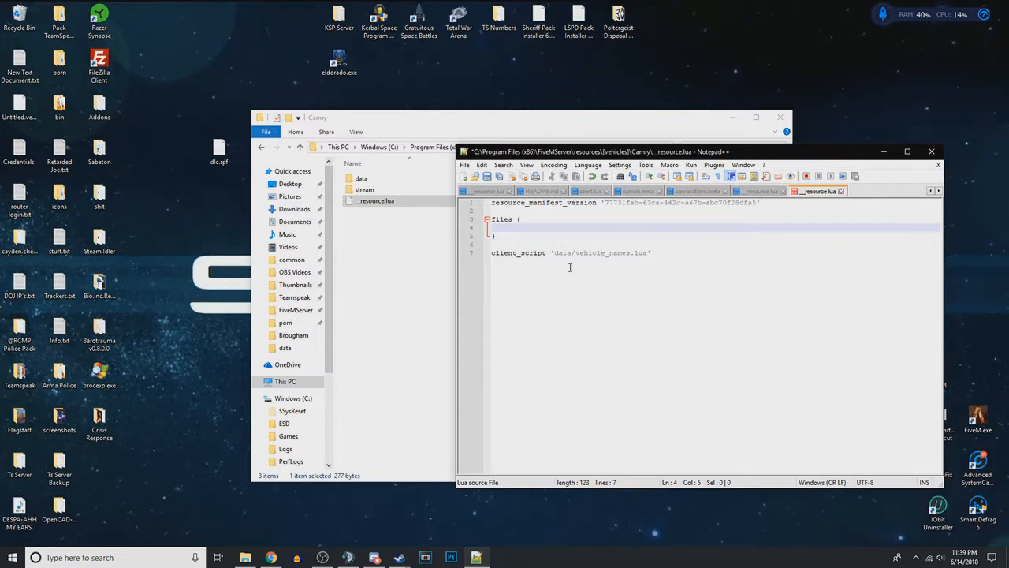
- Restore the data/carcols.meta and data/carvariations.meta entries in the files block and examine their folder prefix and file names
key("ctrl+v")
left_click(509, 228)
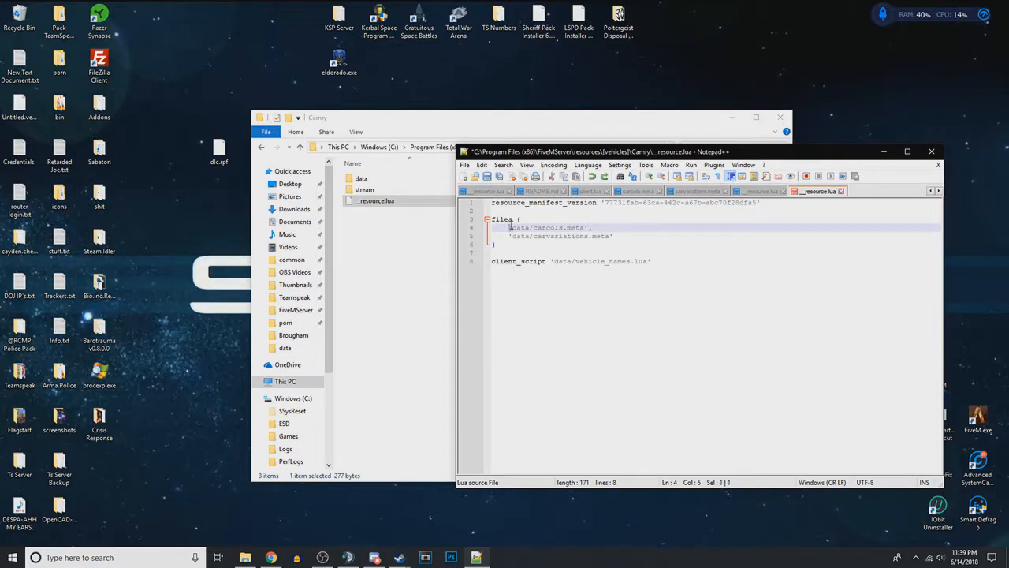
left_click(511, 236)
left_click_drag(512, 228, 530, 228)
left_click(533, 228)
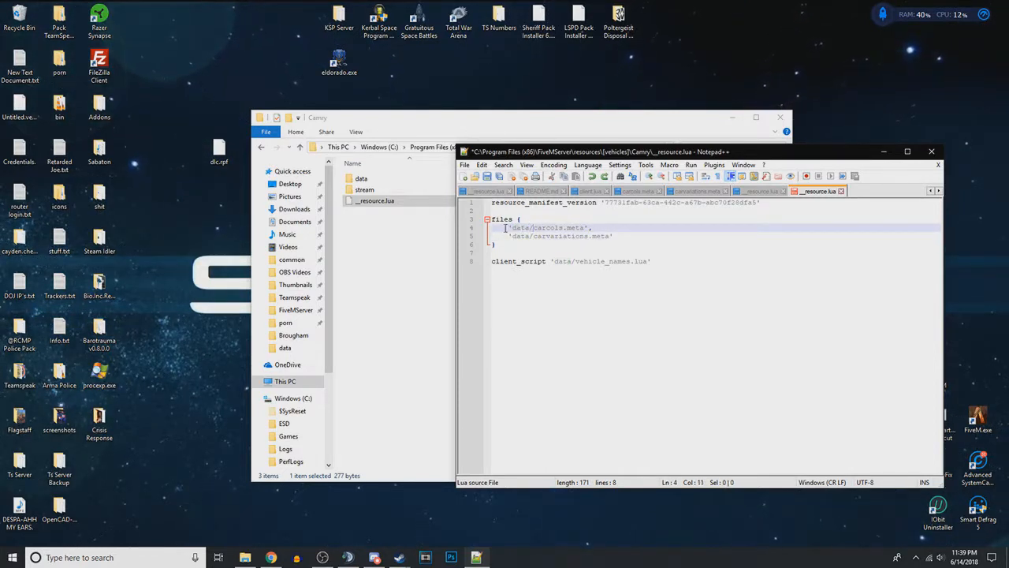
left_click_drag(534, 228, 586, 227)
left_click(626, 226)
- Open the Camry resource's data folder and arrange its window side by side with the __resource.lua editor
left_click(388, 181)
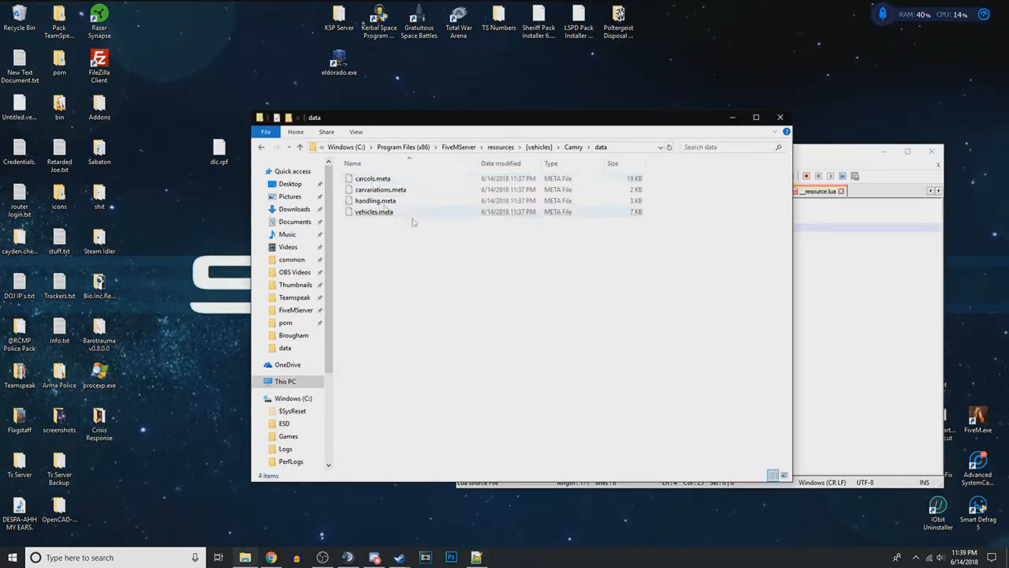
left_click_drag(483, 123, 257, 133)
left_click(623, 300)
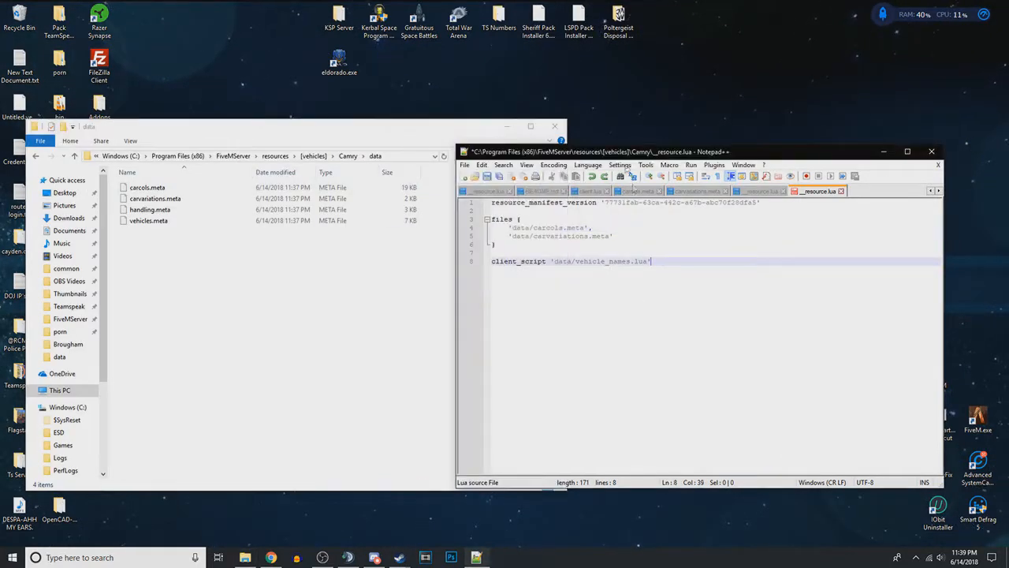
left_click_drag(623, 152, 716, 127)
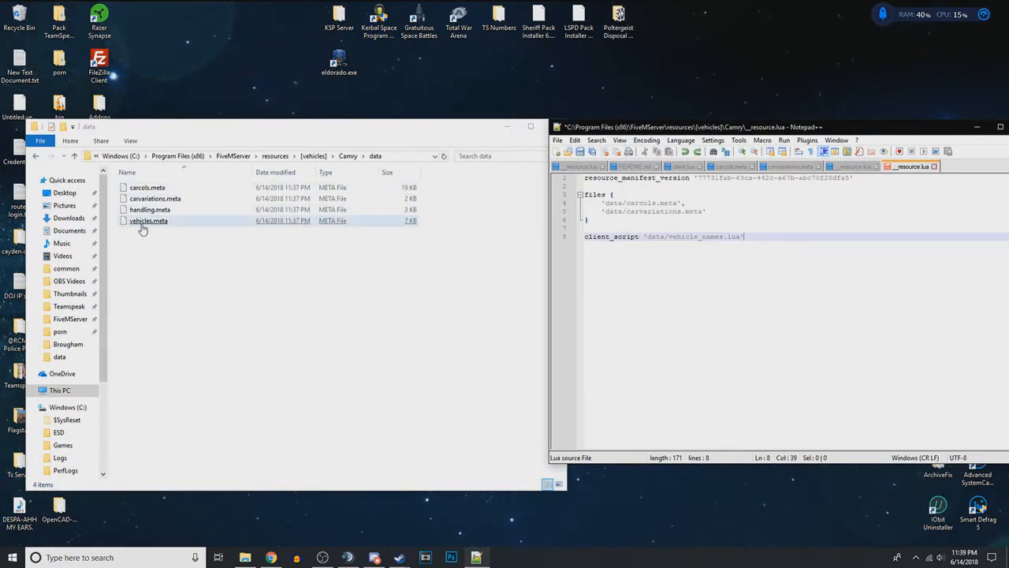
- Replace the files block's contents with the entries 'data/carcols.meta' and 'data/carvariations.meta' on separate lines
left_click_drag(707, 212, 606, 204)
key("Delete")
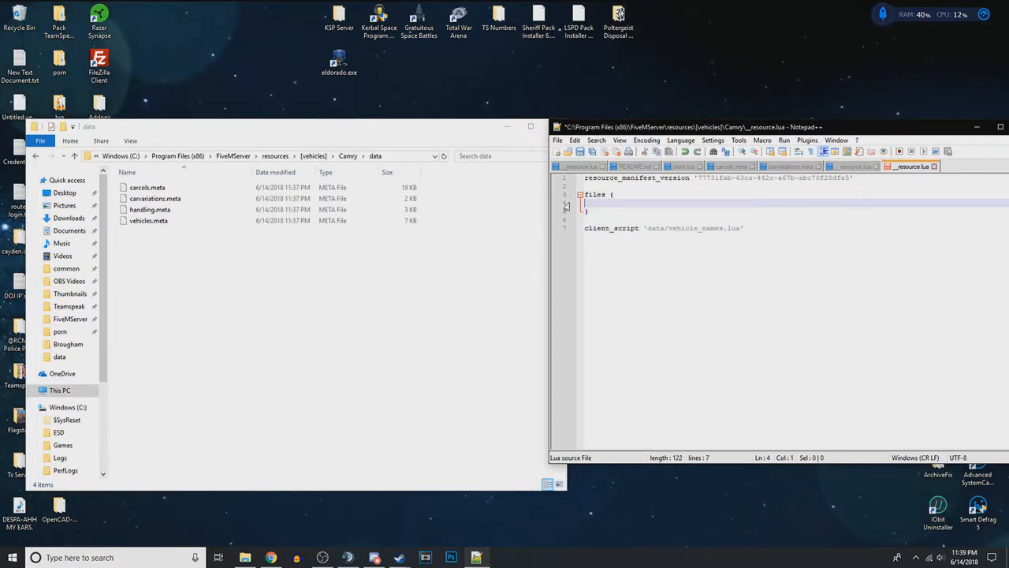
type("data/carcols.meta'")
key("Return")
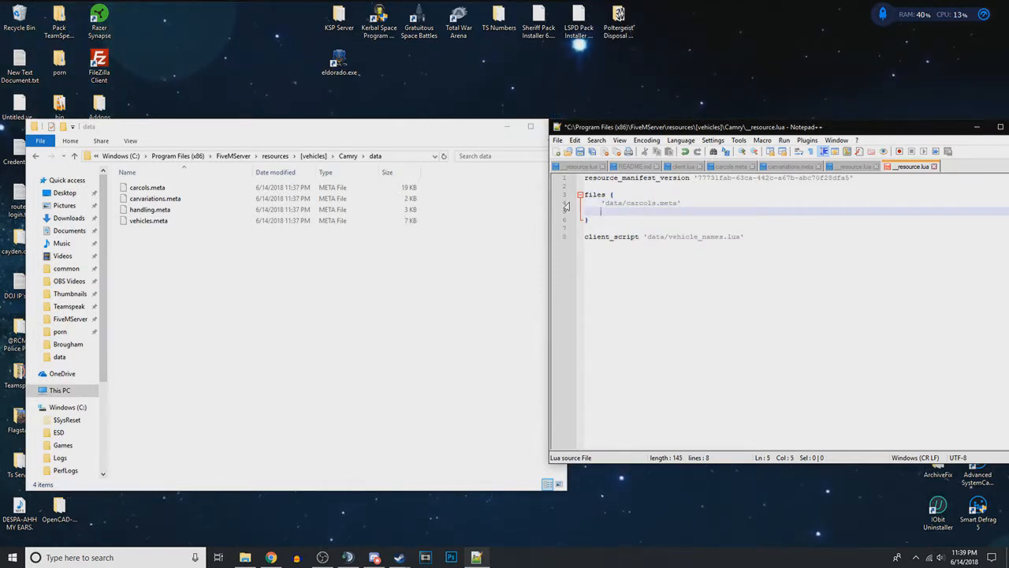
type("'")
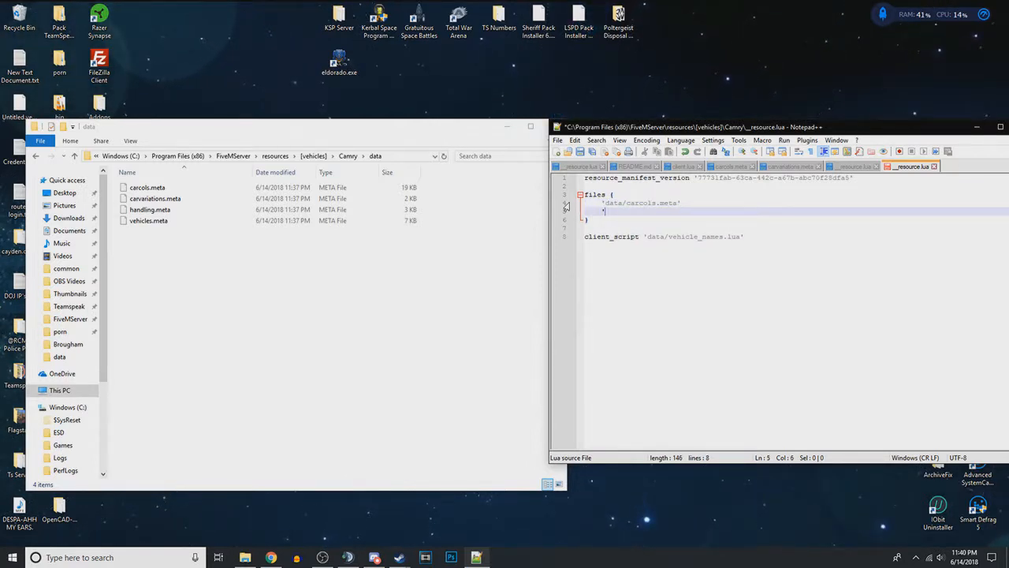
type("data/carvaria")
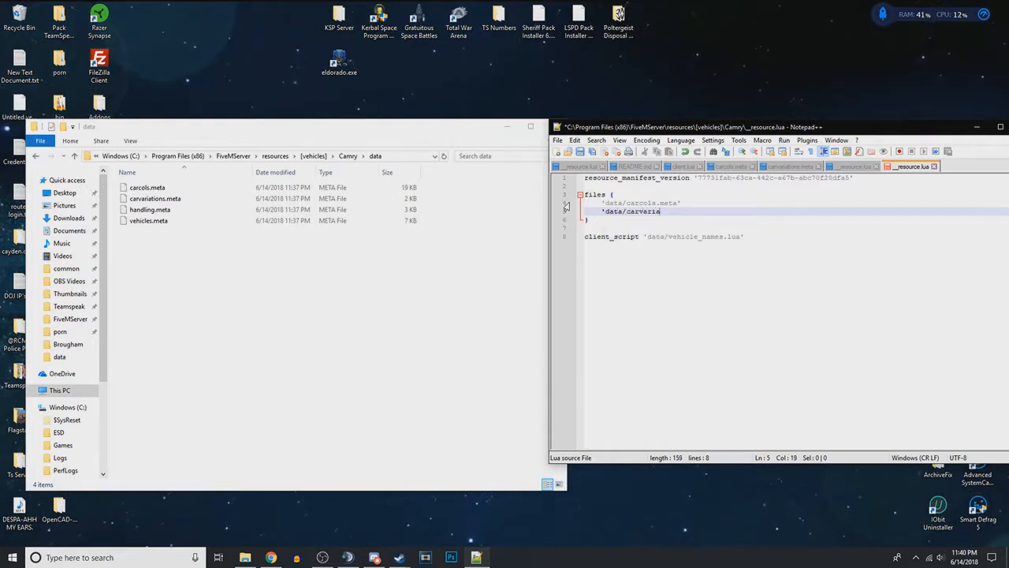
type("tions.meta'")
key("Return")
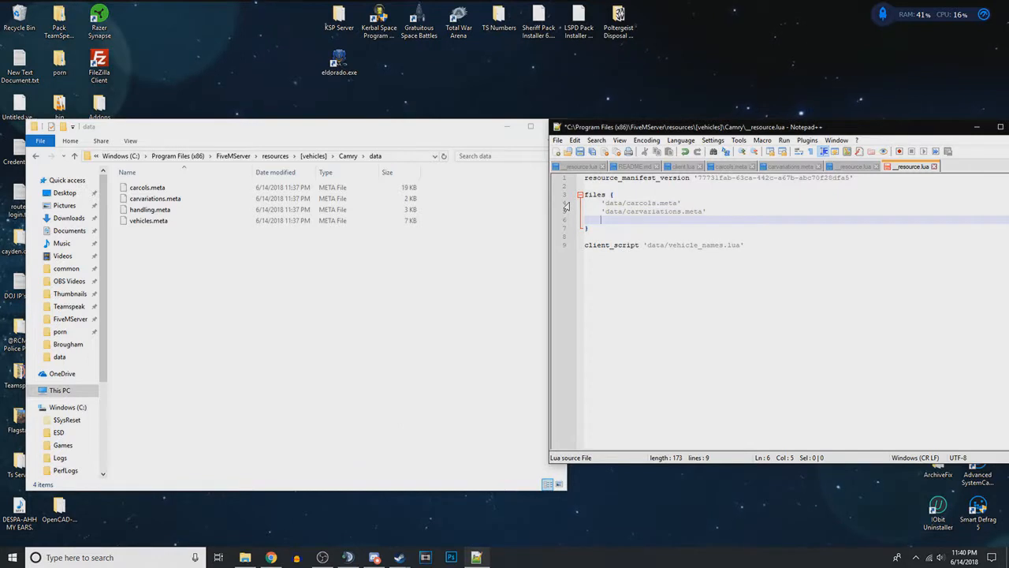
- Add the entries 'data/handling.meta' and 'data/vehicles.meta' on their own lines in the files block
type("'data/")
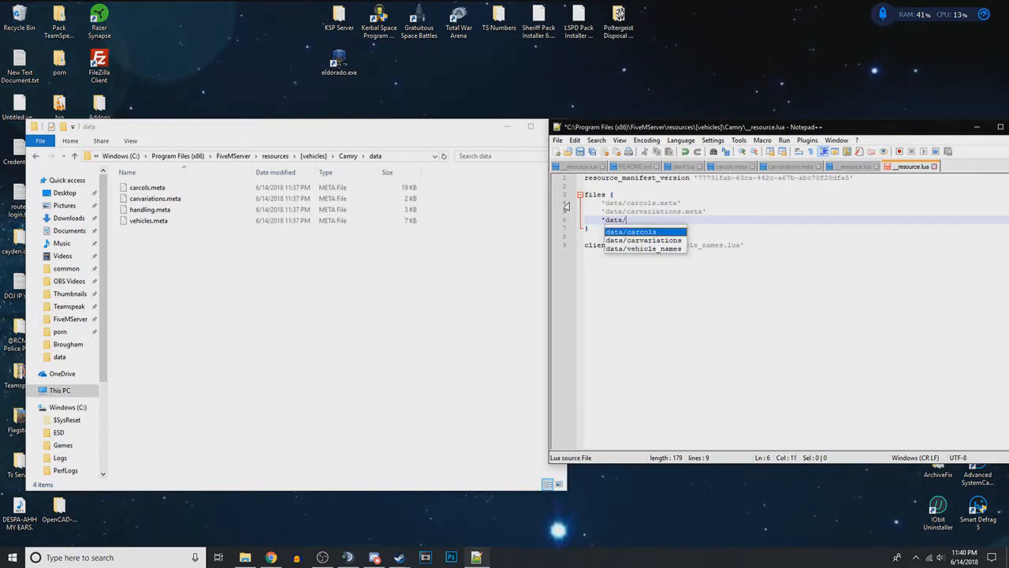
type("handling.meta'")
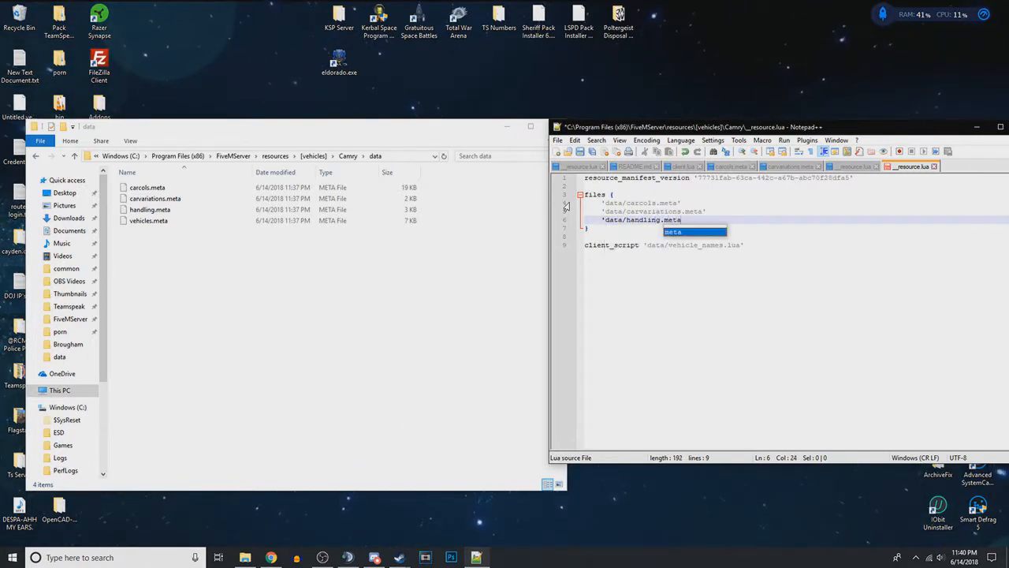
key("Return")
type("'data/")
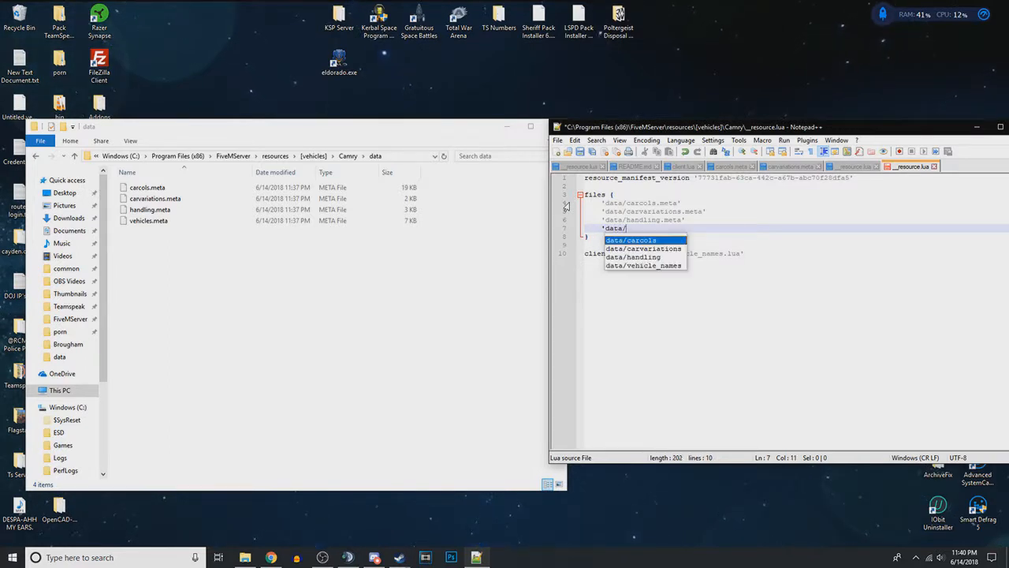
type("vehic")
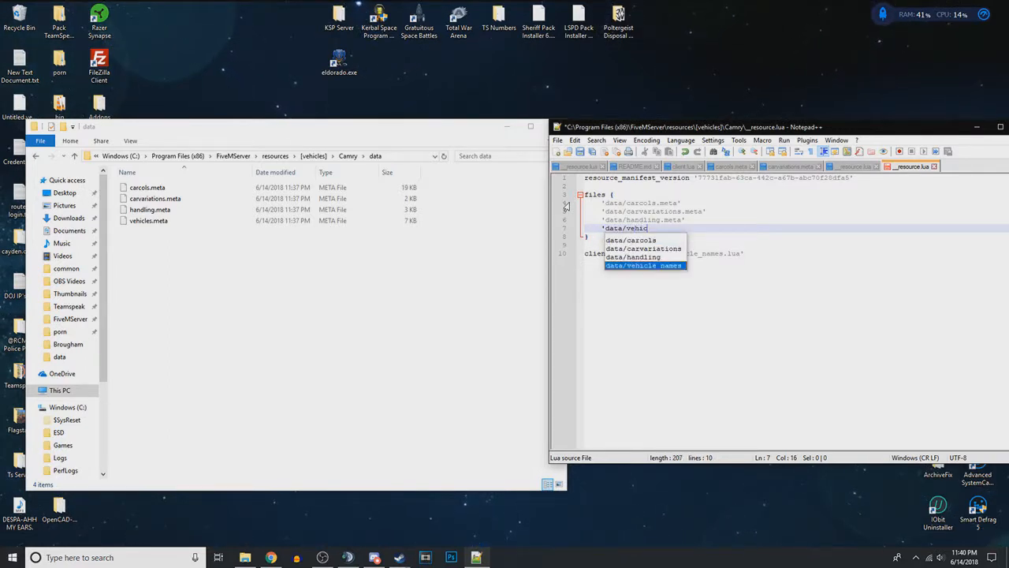
type("les.meta")
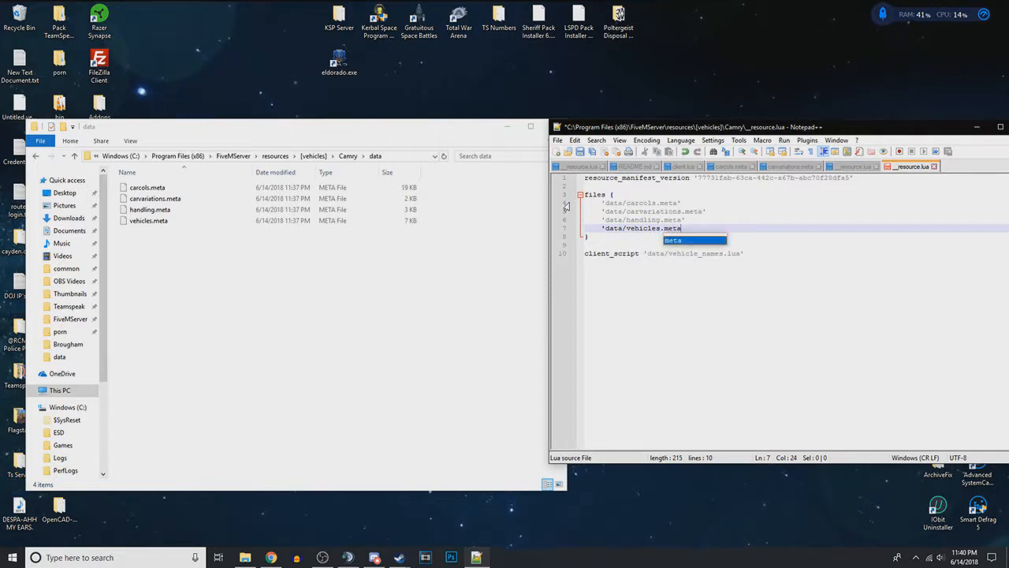
type("'")
- Append a comma to the carcols, carvariations and handling entries, leaving the vehicles entry without one
left_click(697, 203)
type(",")
left_click(701, 212)
type(",")
left_click(704, 220)
type(",")
left_click(714, 227)
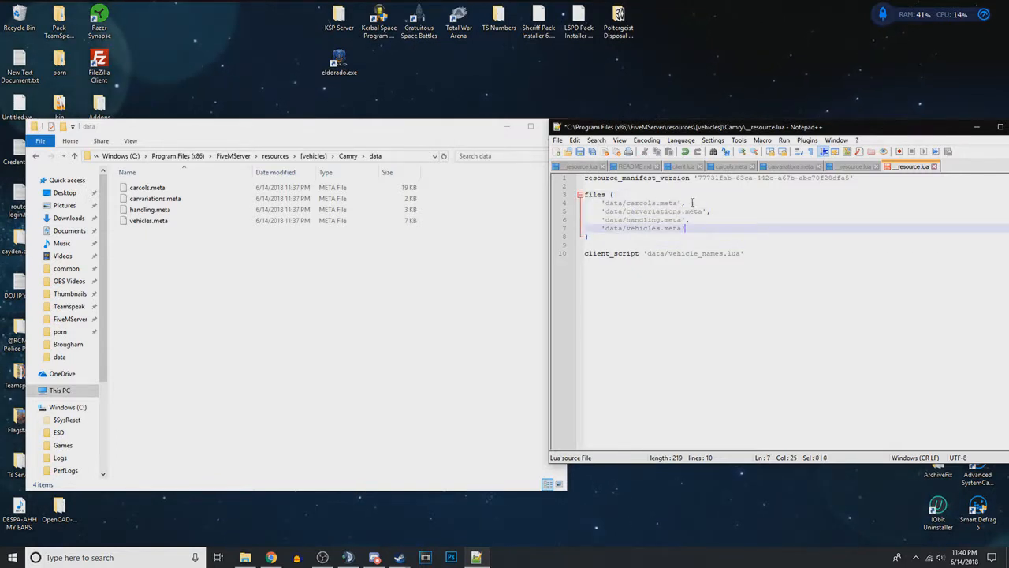
- Start a data_file line with the type 'CARCOLS_FILE' below the files block, set off by blank lines
left_click(704, 236)
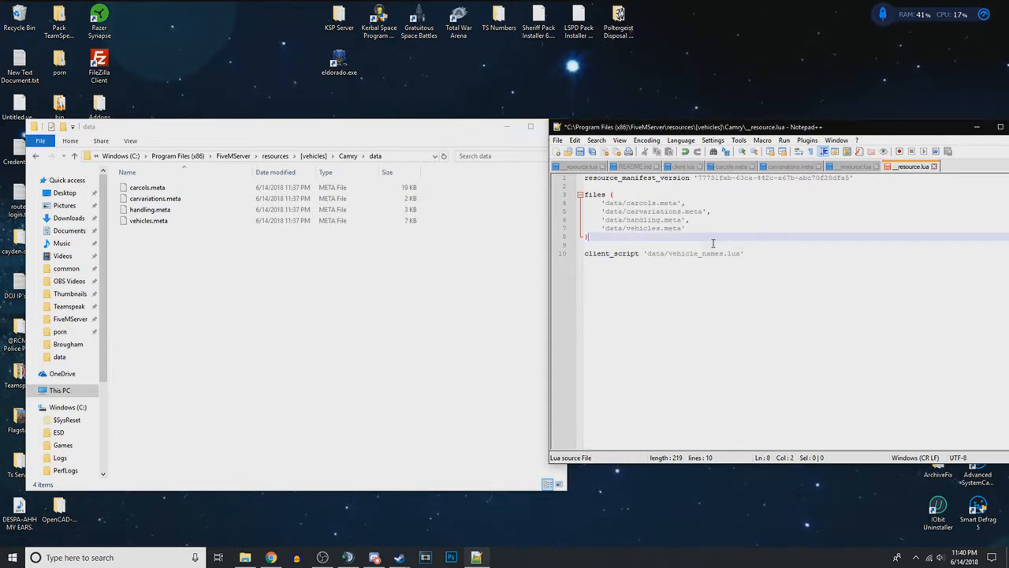
key("Return")
key("Return")
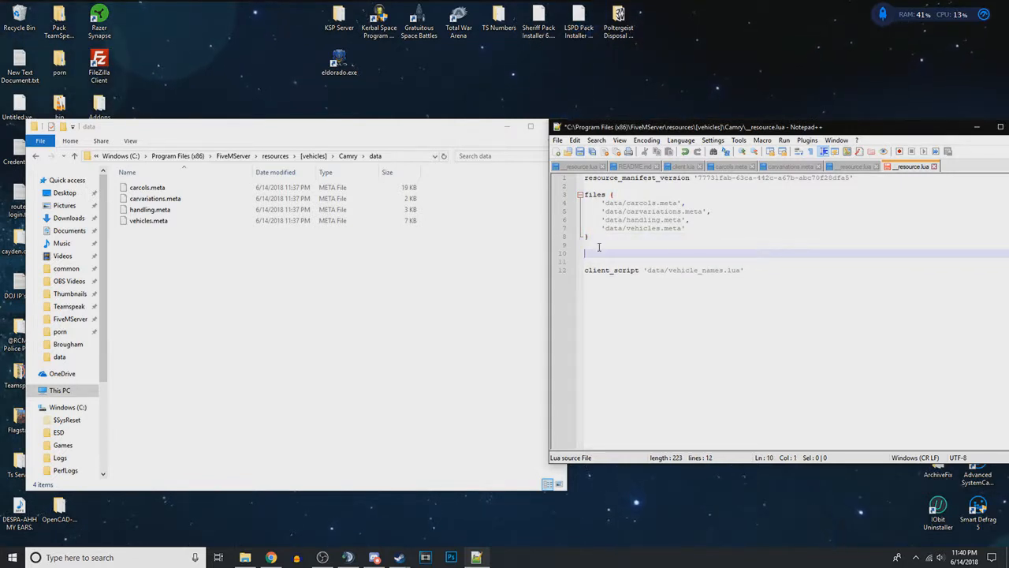
left_click(591, 237)
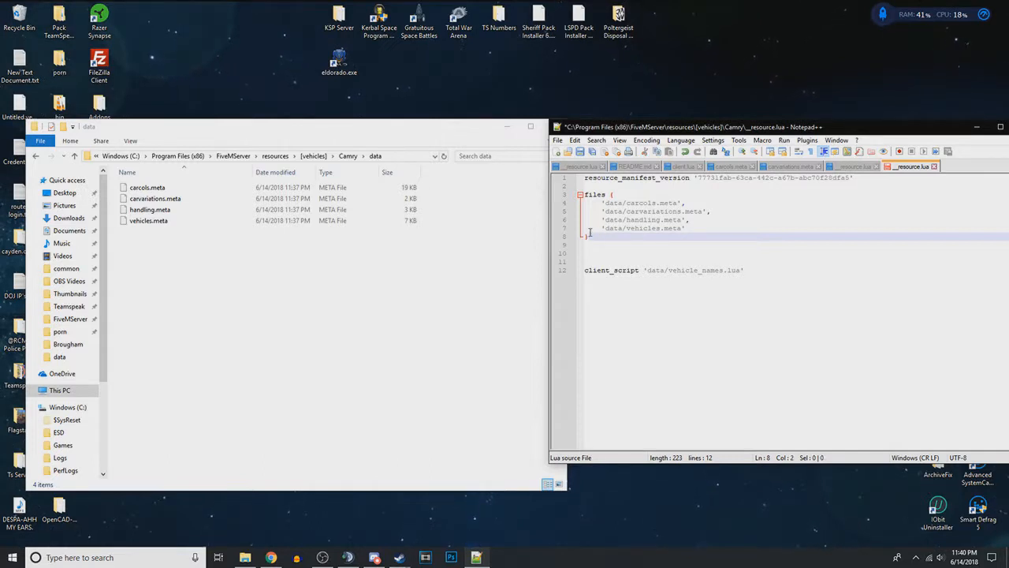
left_click(606, 255)
type("data")
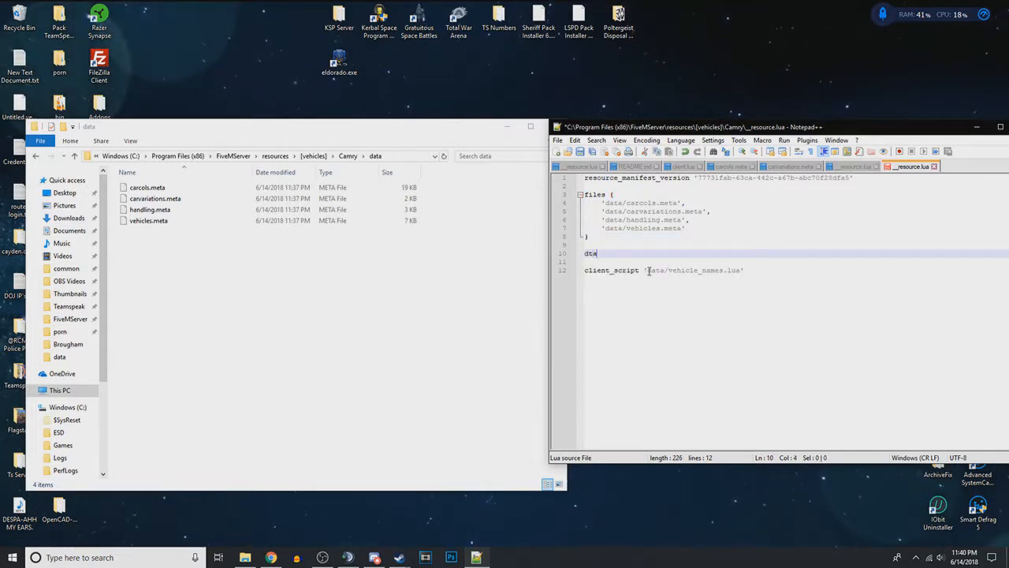
type("_fi")
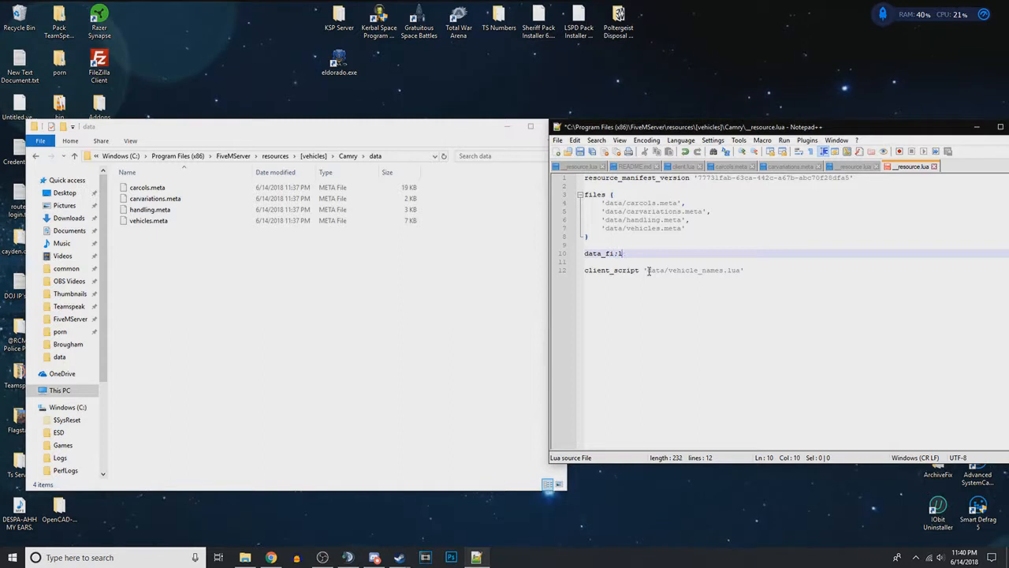
type("le")
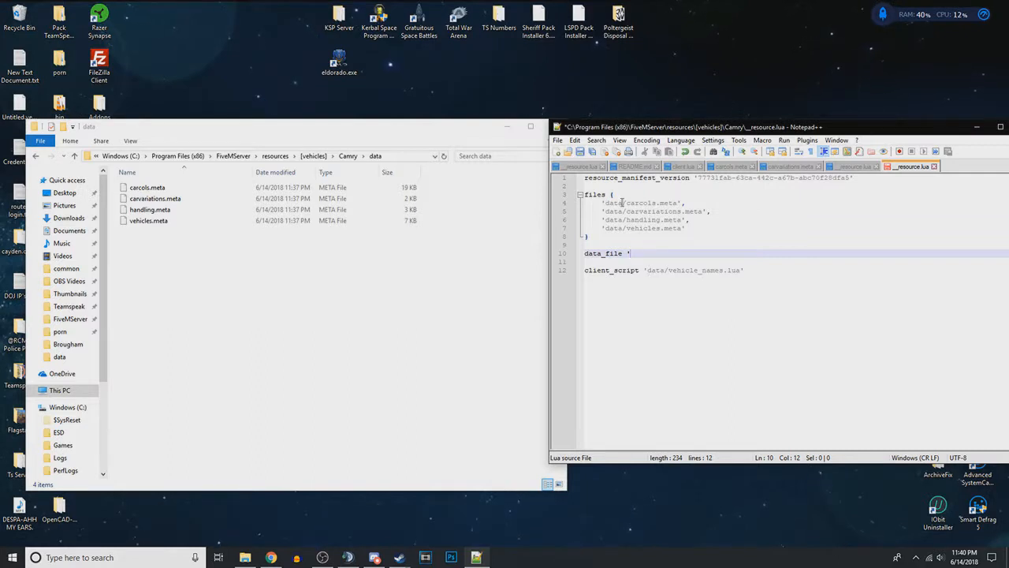
left_click_drag(626, 203, 654, 202)
left_click(659, 202)
left_click(664, 252)
type("CARCOLS_FILE'")
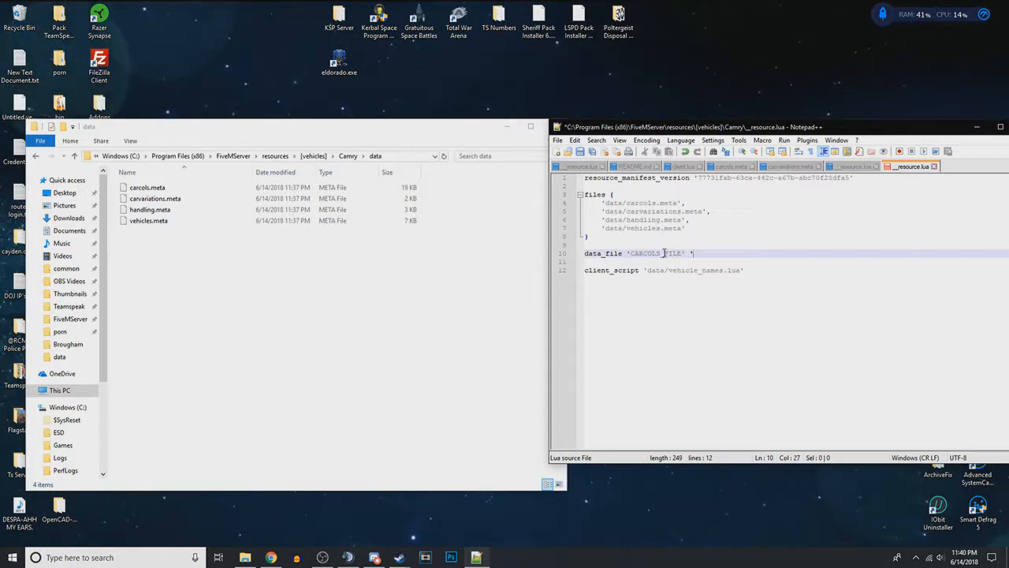
- Complete the CARCOLS_FILE line with the path 'data/carcols.meta' and check it against the files block entry
left_click_drag(604, 202, 674, 203)
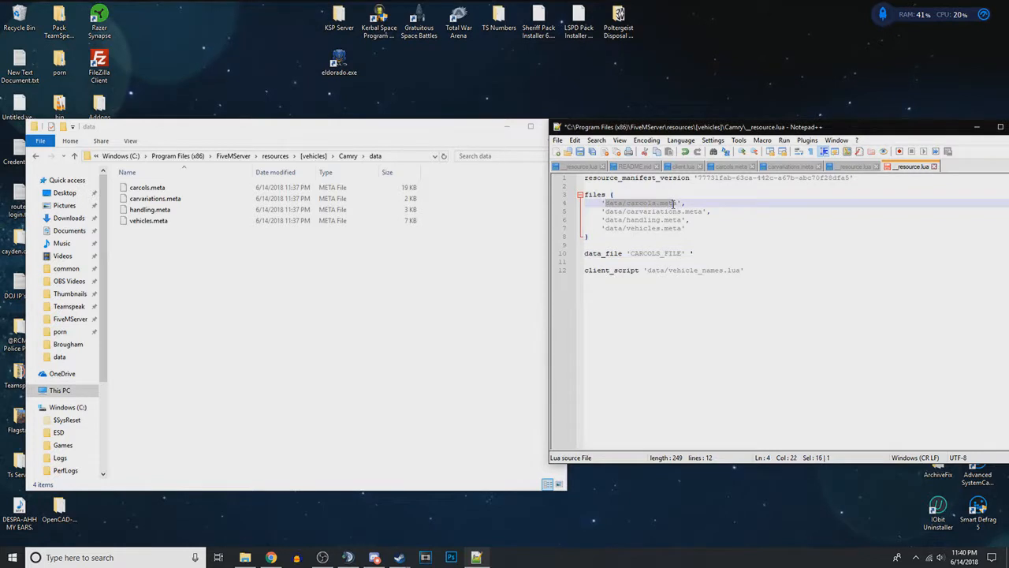
left_click(702, 252)
type("data/carcols.meta")
left_click(758, 274)
mouse_move(627, 254)
left_mouse_down()
mouse_move(682, 254)
mouse_move(644, 253)
left_mouse_up()
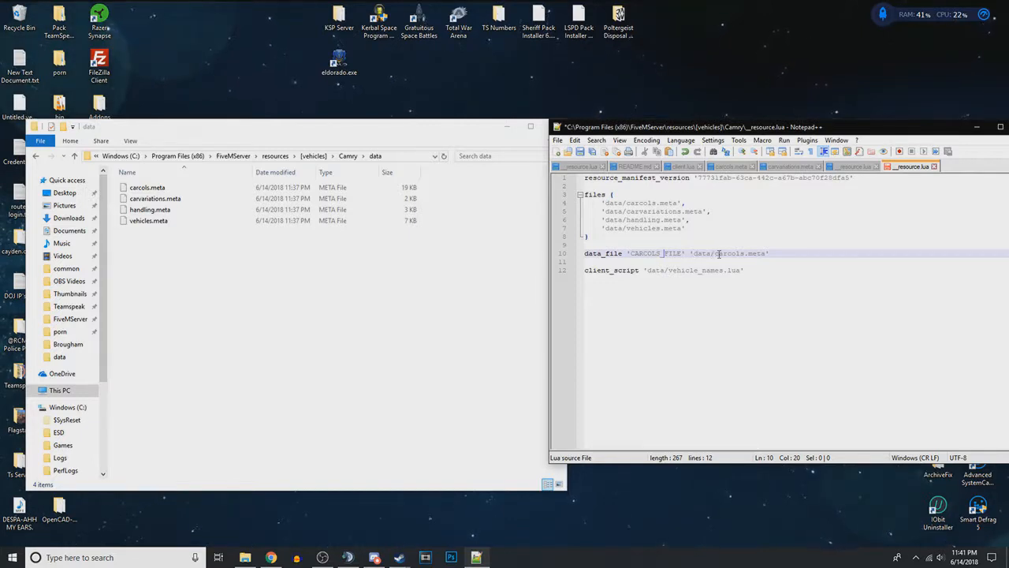
left_click_drag(685, 204, 612, 203)
left_click(704, 212)
- Duplicate the CARCOLS_FILE data_file line three times directly beneath the original
left_click_drag(771, 254, 585, 254)
key("ctrl+c")
key("End")
key("Return")
key("ctrl+v")
key("Return")
key("ctrl+v")
key("Return")
key("ctrl+v")
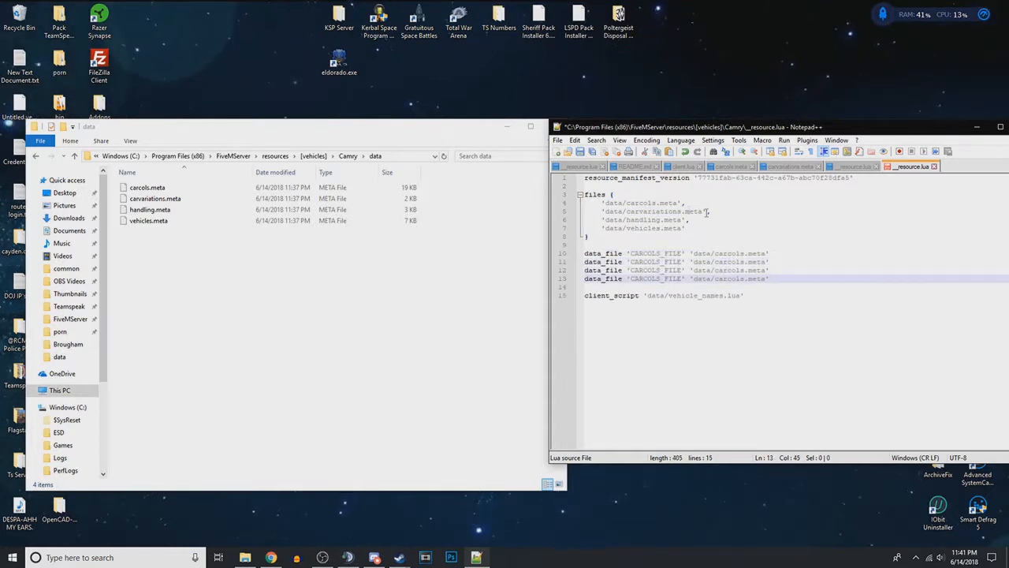
- Change the second data_file line's path to data/carvariations.meta and the third's to data/handling.meta
left_click_drag(707, 211, 632, 212)
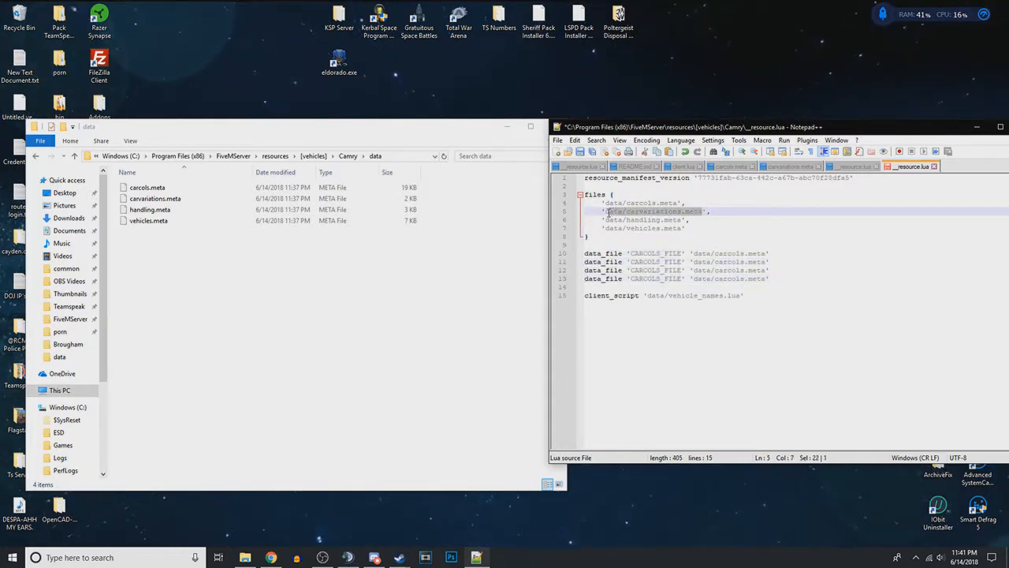
key("ctrl+c")
left_click_drag(694, 262, 767, 261)
key("ctrl+v")
left_click(683, 221)
left_click_drag(683, 221, 609, 220)
key("ctrl+c")
left_click_drag(694, 269, 764, 269)
key("ctrl+v")
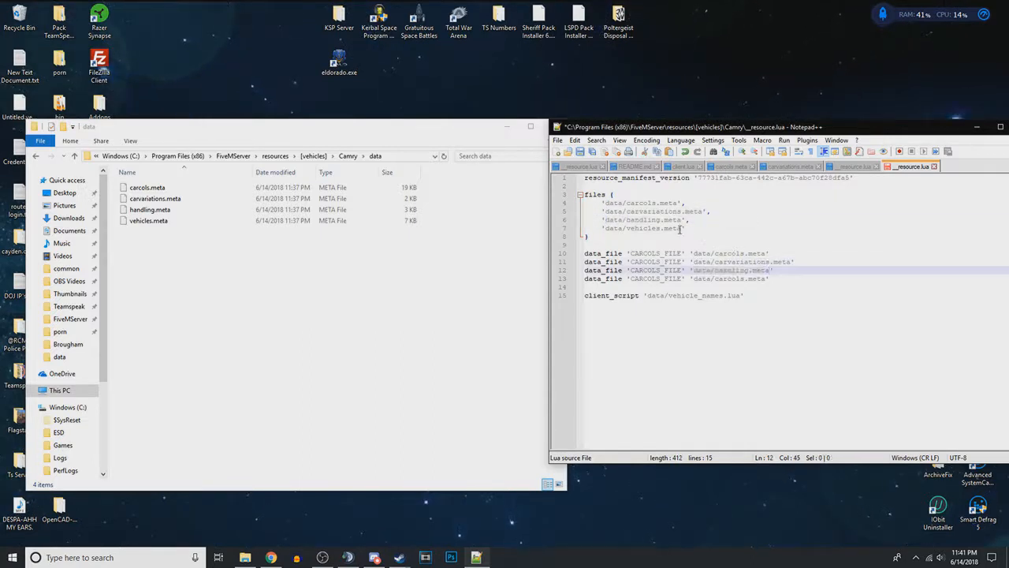
- Change the fourth data_file line's path to data/vehicles.meta, copied from the files block
left_click_drag(684, 228, 607, 228)
key("ctrl+c")
left_click_drag(694, 278, 771, 279)
key("ctrl+v")
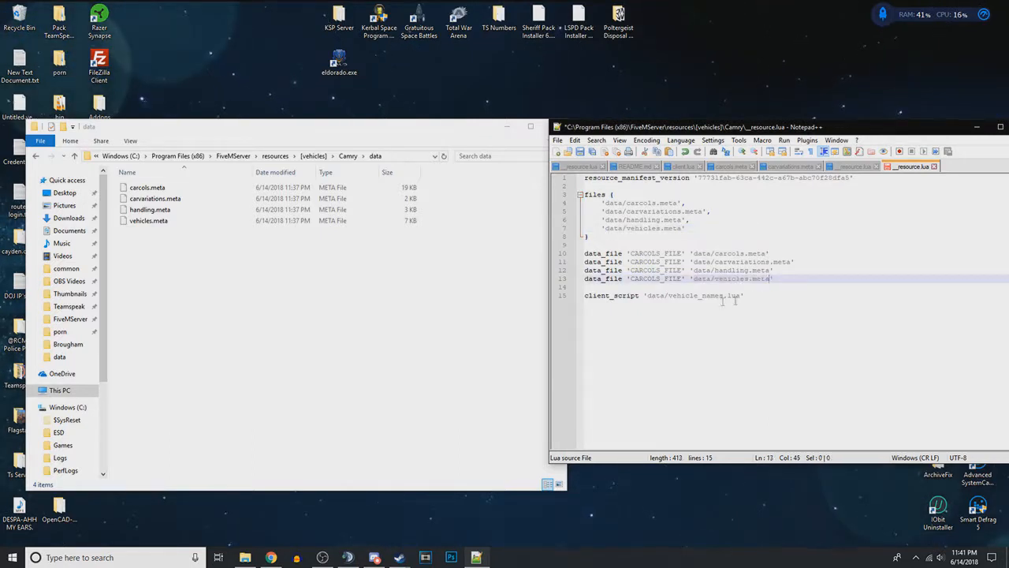
key("ctrl+End")
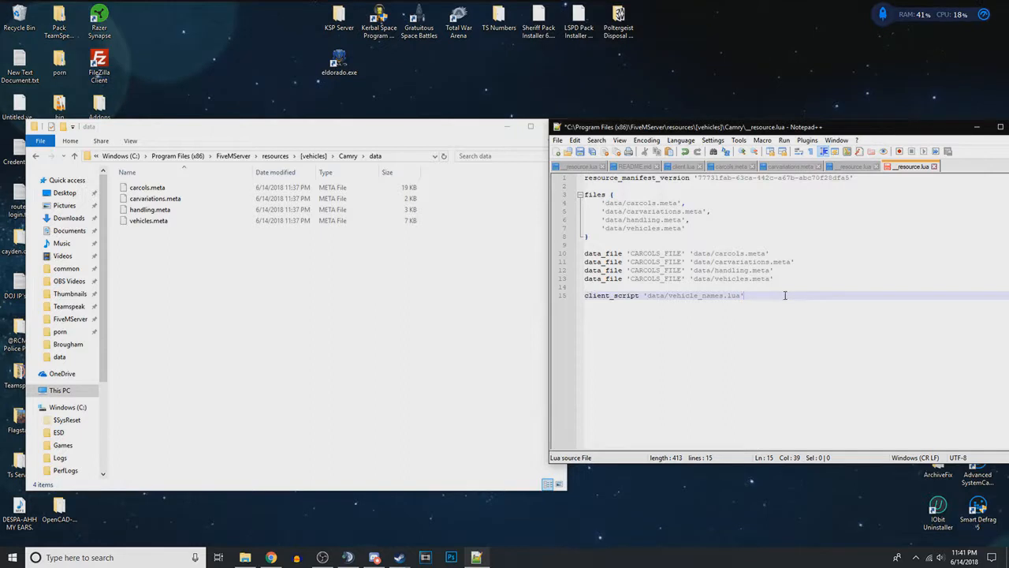
left_click(727, 296)
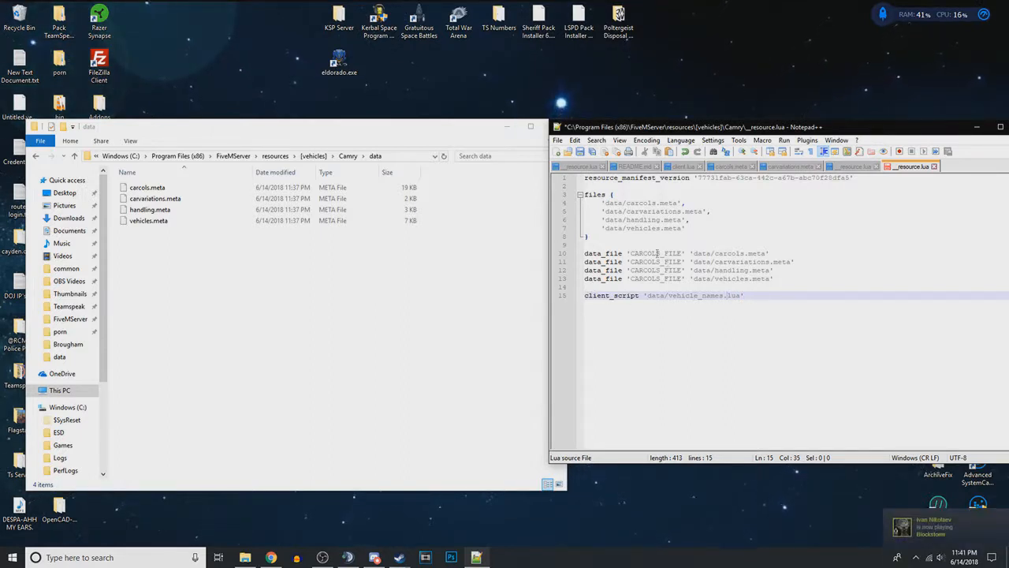
- Change the second data_file line's type to CARVARIATIONS_FILE and the third's to HANDLING_FILE
left_click_drag(660, 262, 632, 262)
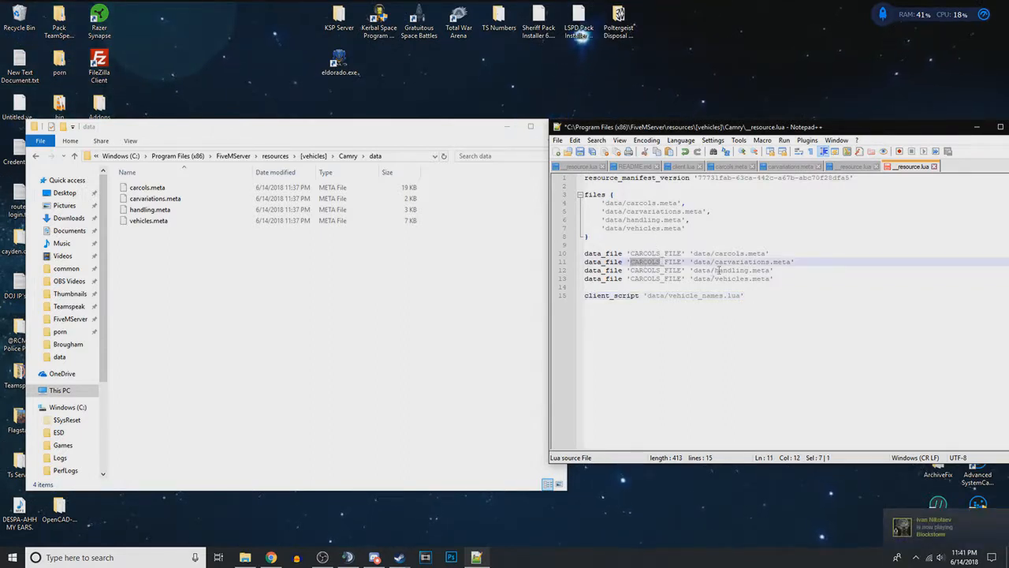
type("CARVARIATIONS")
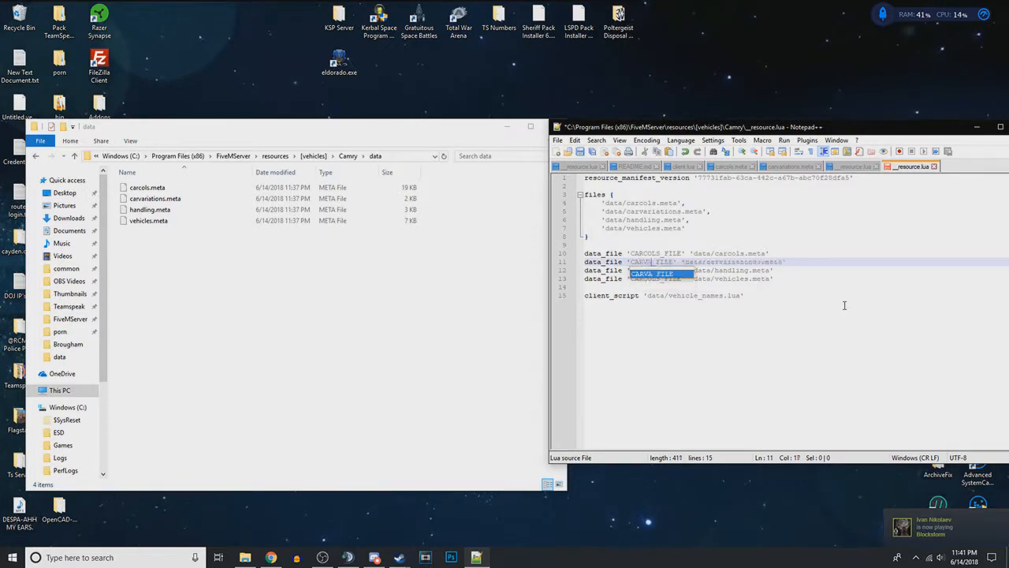
left_click(772, 276)
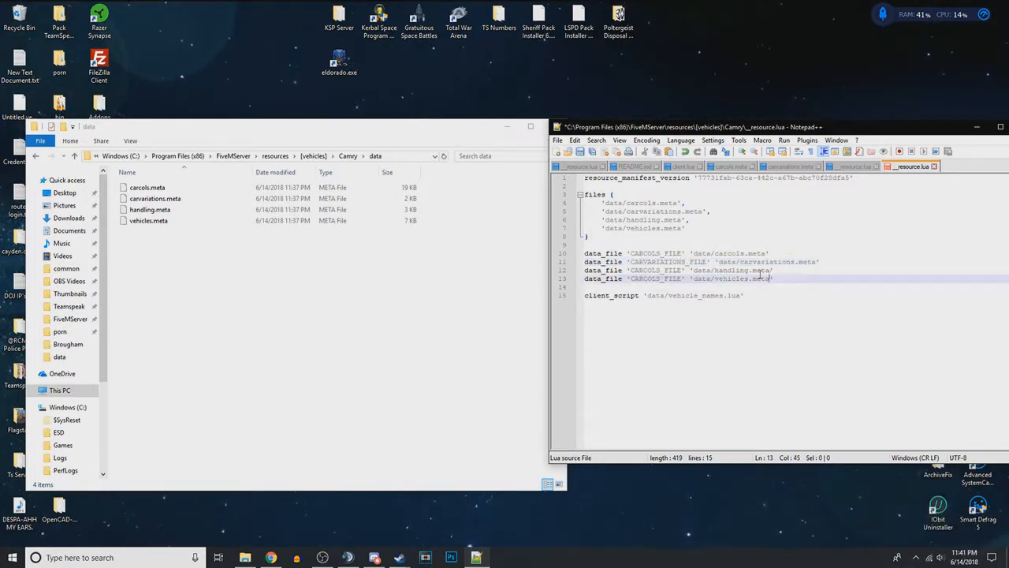
left_click_drag(661, 271, 633, 271)
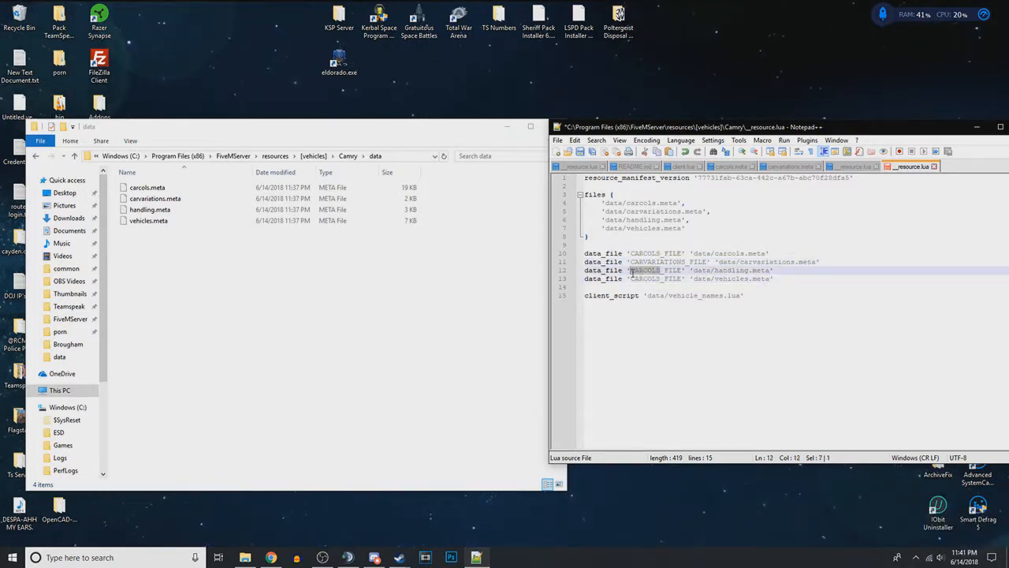
type("HANDLING")
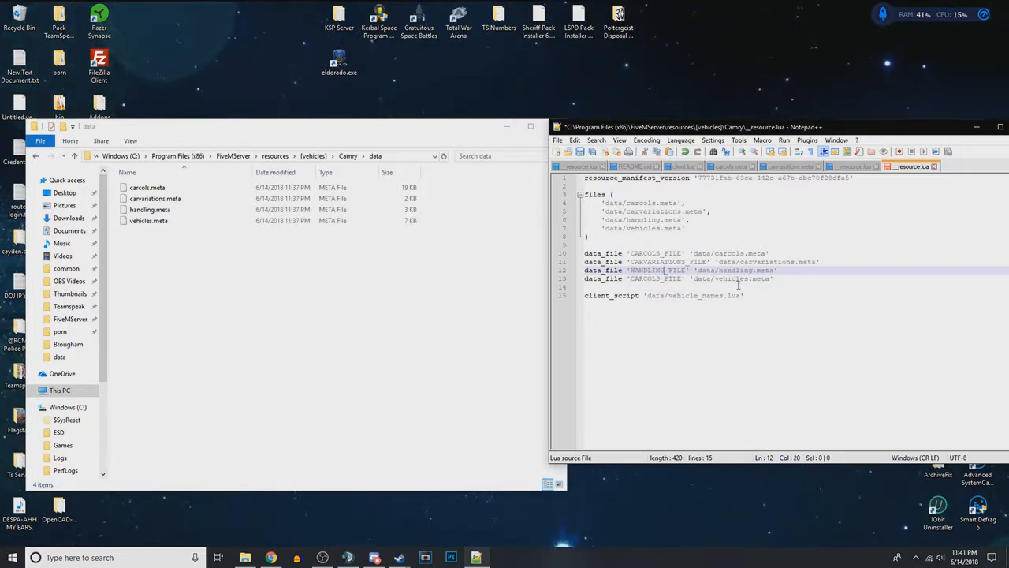
- Change the fourth data_file line's type to VEHICLES_FILE and save the Camry __resource.lua
left_click(656, 278)
left_click_drag(656, 278, 630, 279)
type("VEHICLES")
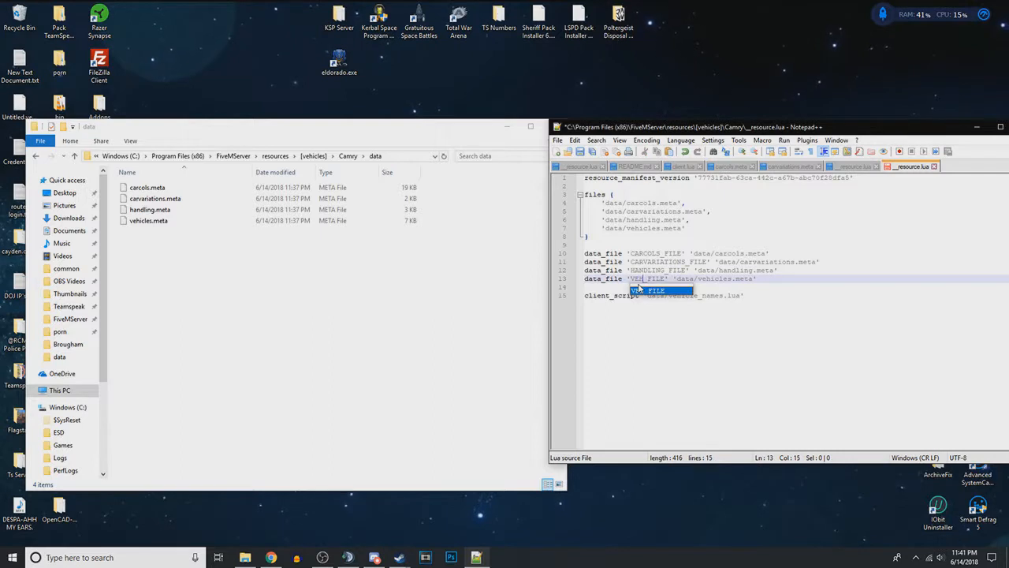
left_click(667, 263)
left_click(694, 308)
left_click_drag(858, 129, 585, 155)
key("ctrl+s")
left_click(521, 289)
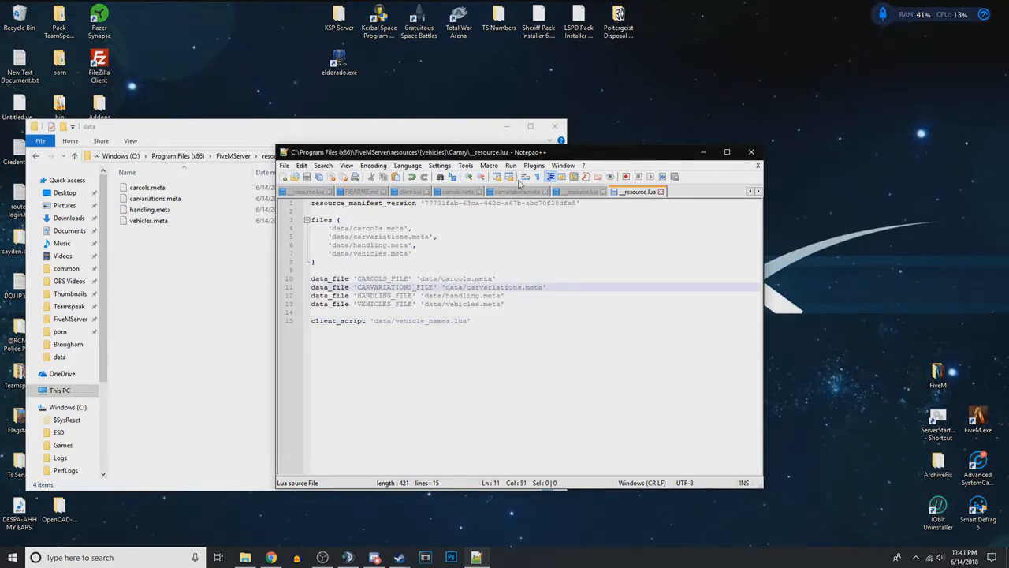
- Go up to the FiveMServer folder in File Explorer and open server.cfg in Notepad++
left_click_drag(569, 156, 651, 152)
left_click(338, 246)
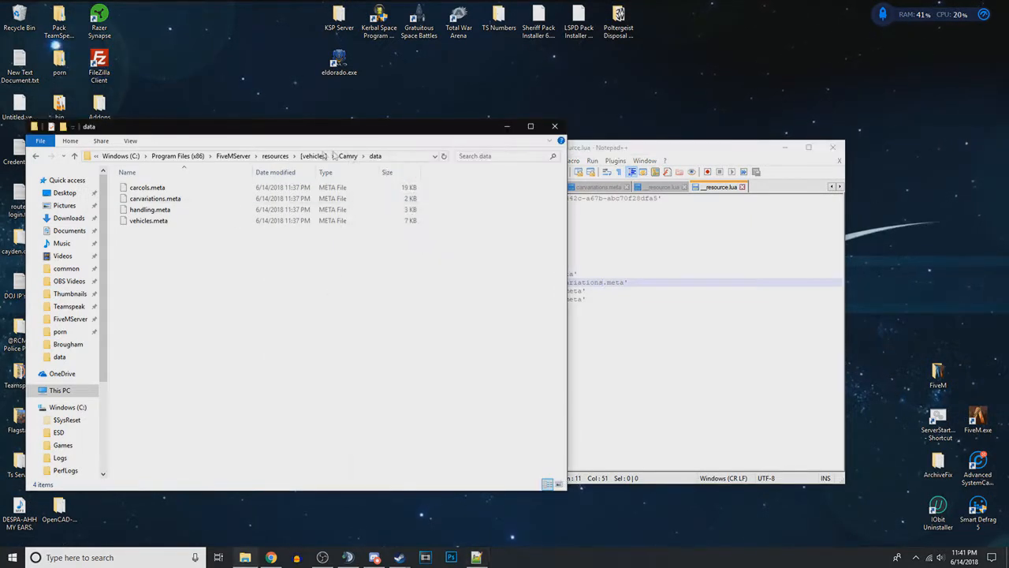
left_click(274, 158)
left_click(243, 156)
left_click(269, 156)
scroll(225, 288, "down", 6)
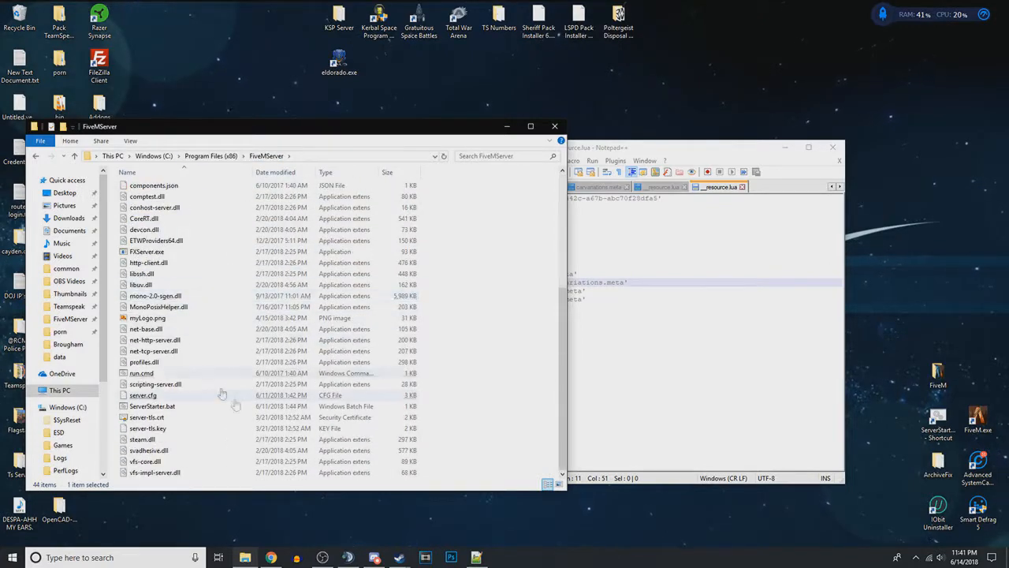
right_click(134, 397)
left_click(197, 200)
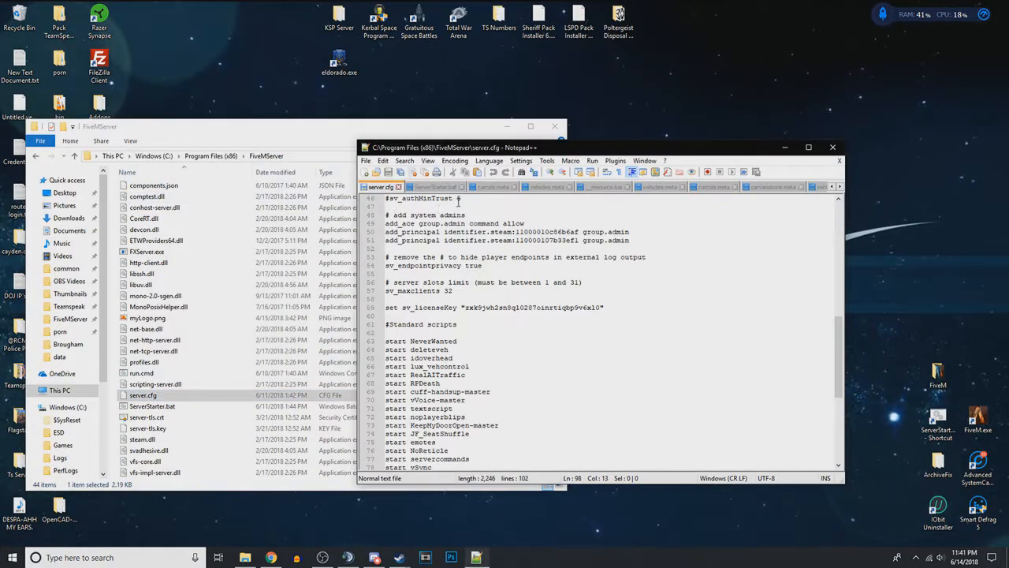
left_click_drag(440, 147, 217, 145)
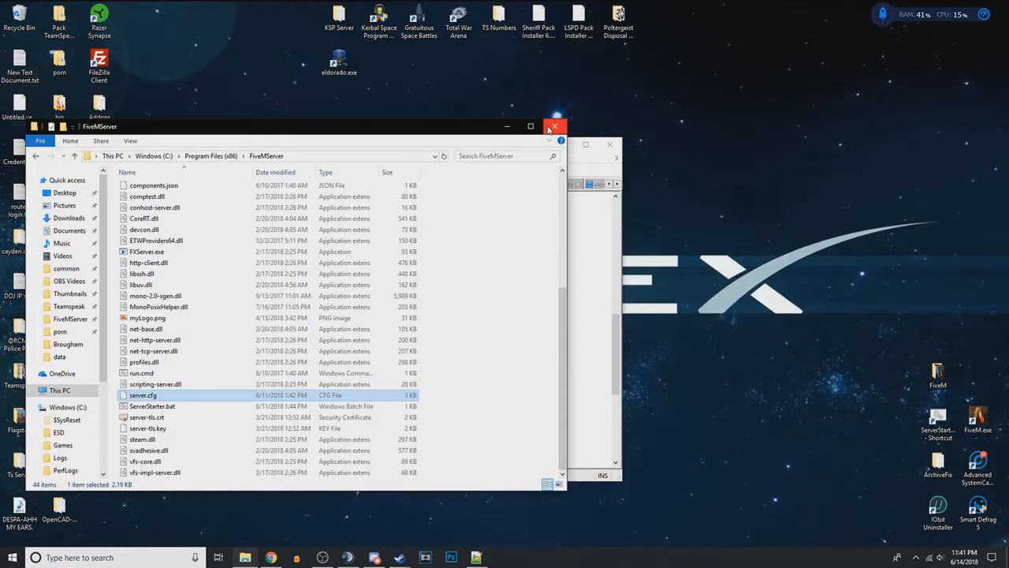
- Add the line 'start Camry' below 'start Captain14_Tahoe' in the #Testing section and save server.cfg
left_click(364, 319)
scroll(364, 319, "down", 8)
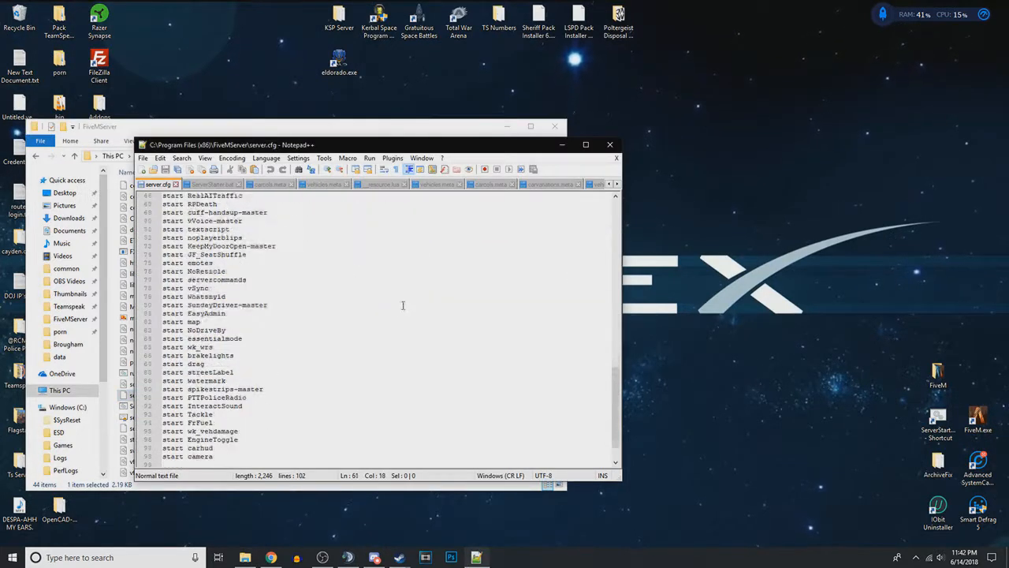
left_click(234, 423)
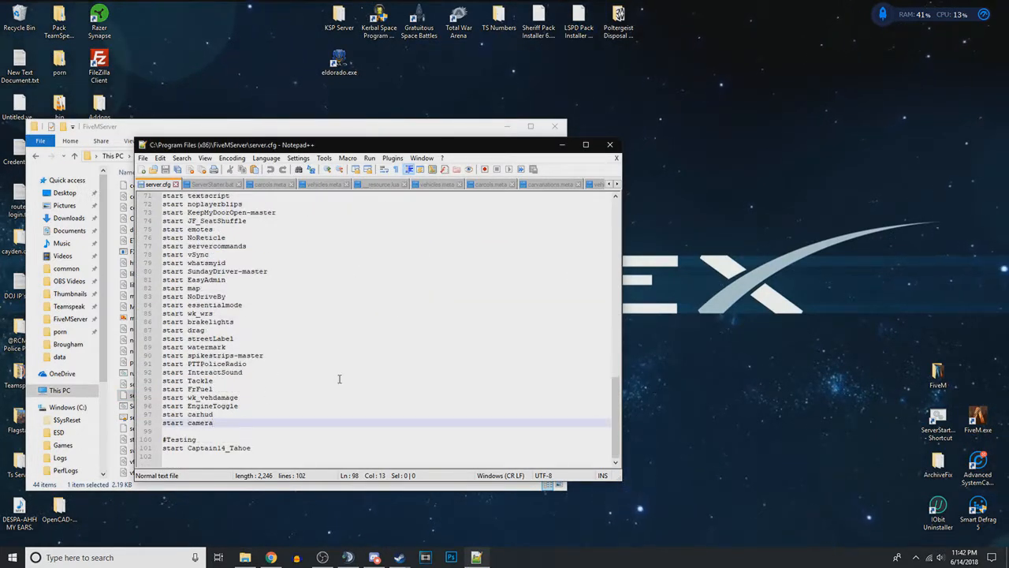
key("Down")
key("Down")
key("Down")
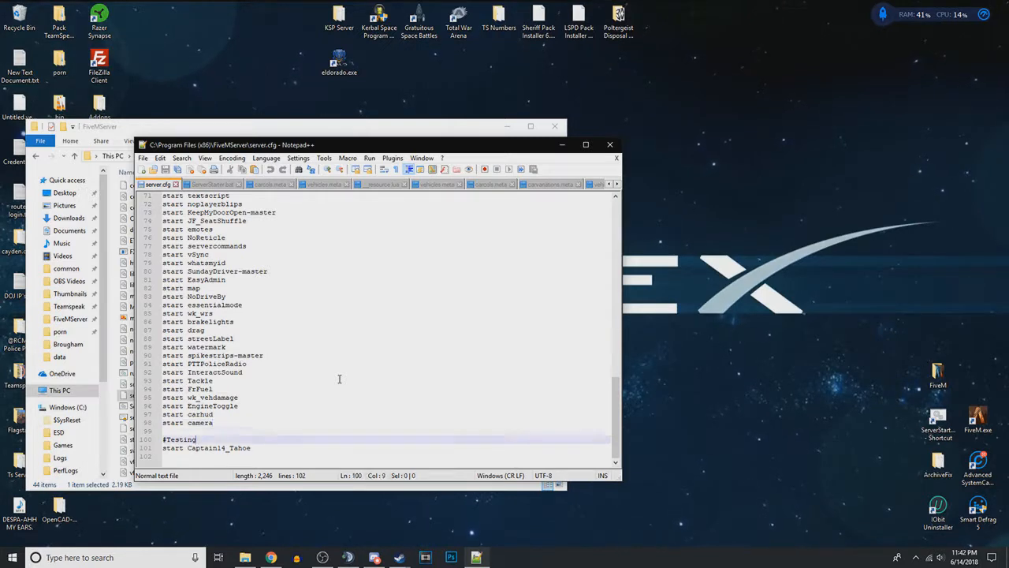
key("Down")
type("start Camry")
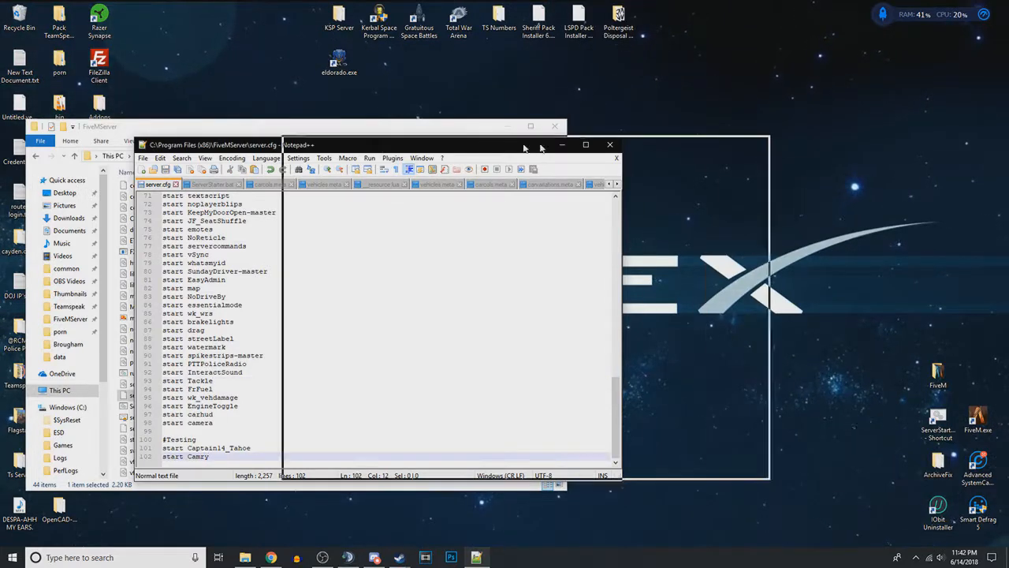
left_click_drag(385, 140, 596, 145)
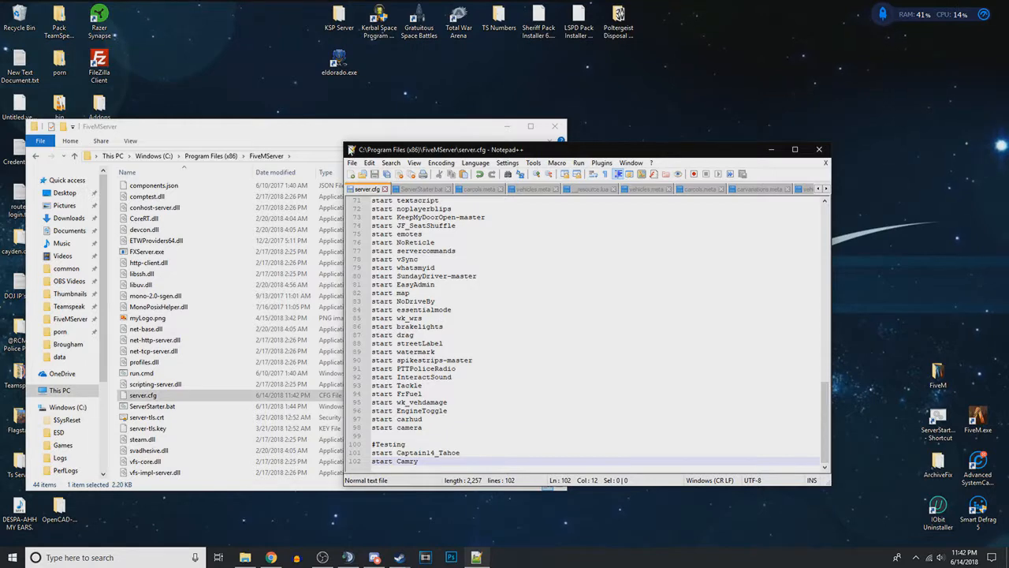
- Open the Camry folder inside resources/[vehicles] to check it against the start line, and return to server.cfg
left_click(341, 137)
left_click(514, 310)
scroll(484, 275, "up", 7)
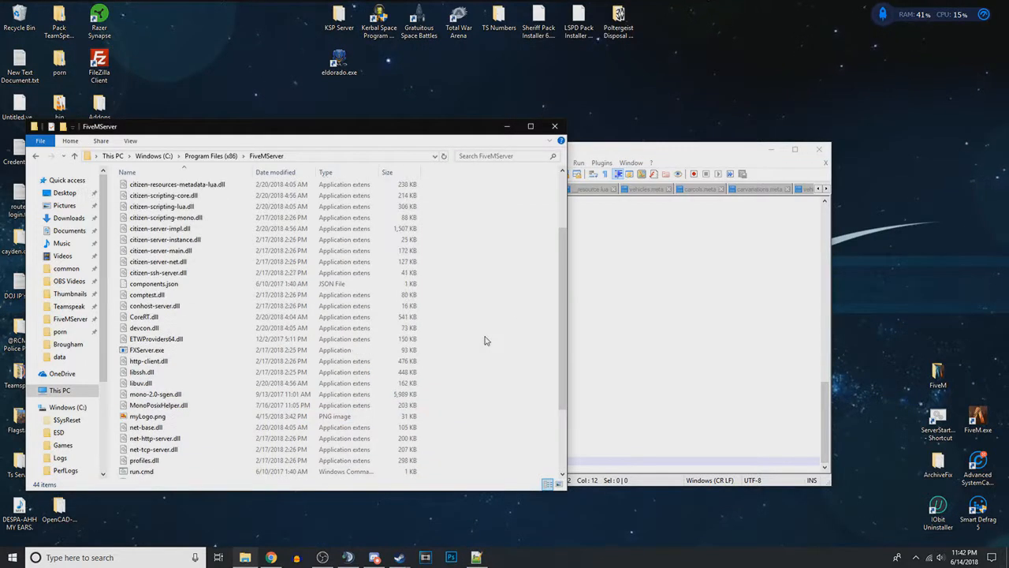
left_click(611, 332)
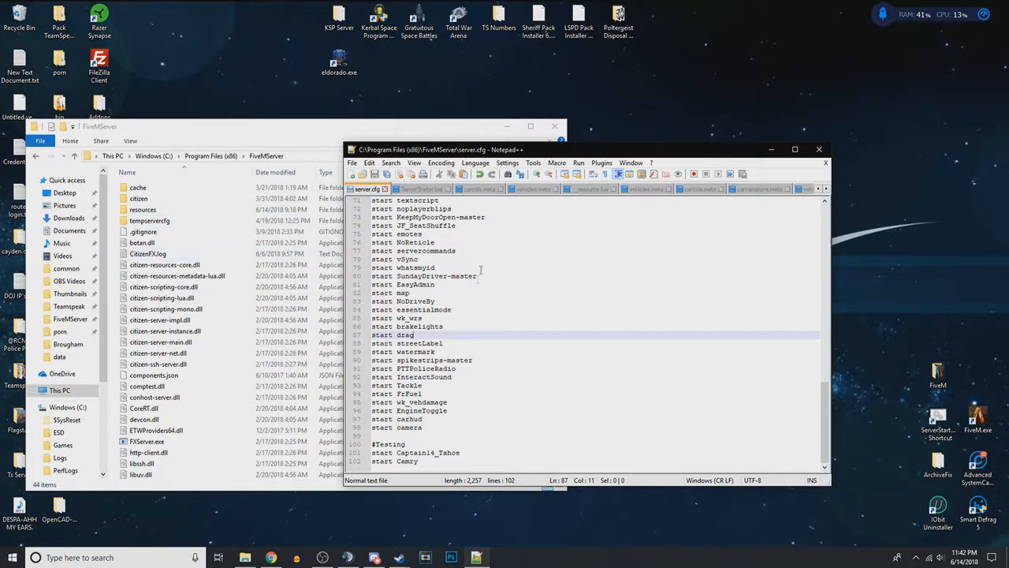
left_click(474, 310)
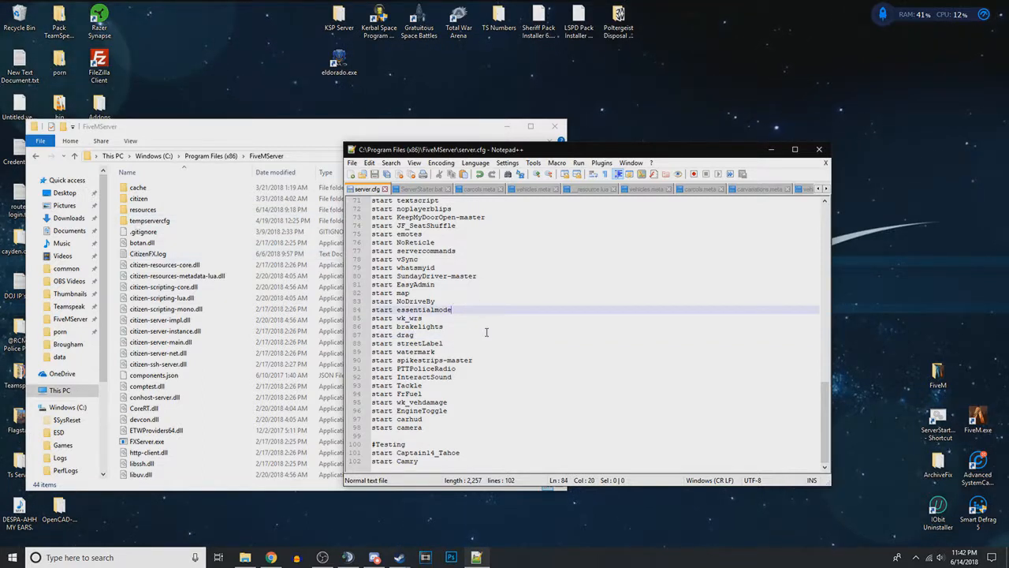
left_click(505, 327)
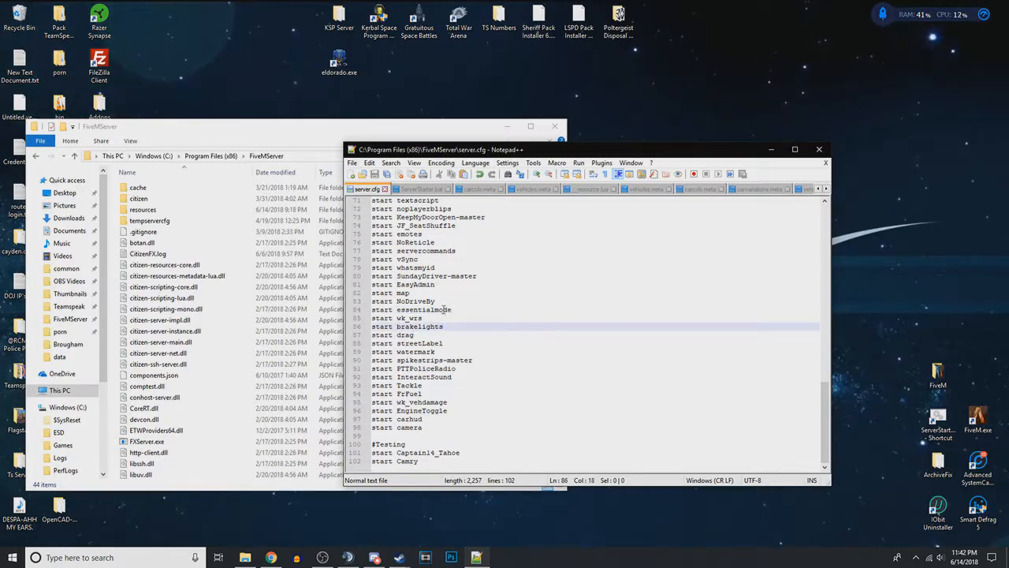
double_click(181, 209)
left_click(174, 235)
double_click(168, 242)
double_click(196, 225)
left_click(588, 325)
left_click(561, 337)
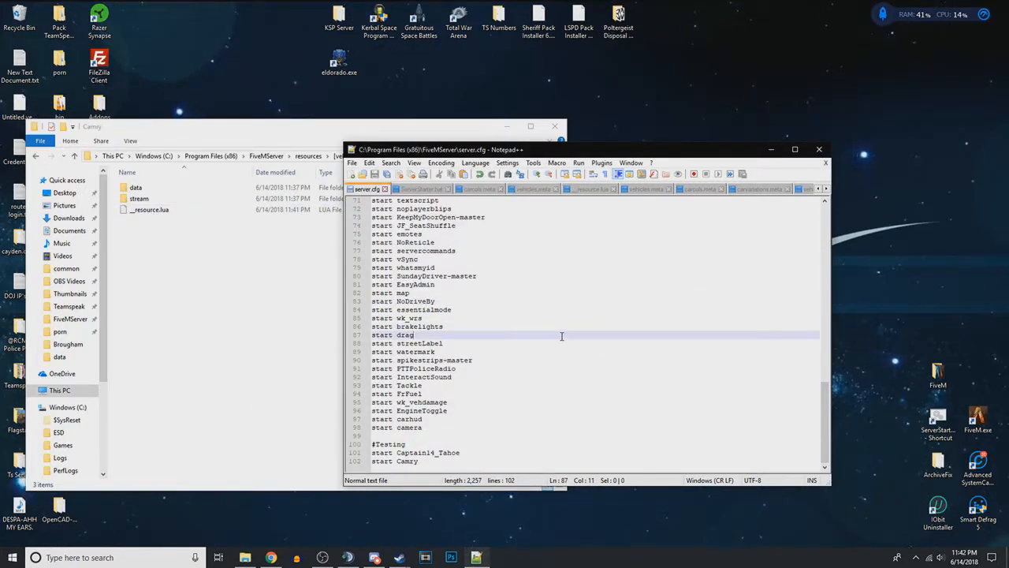